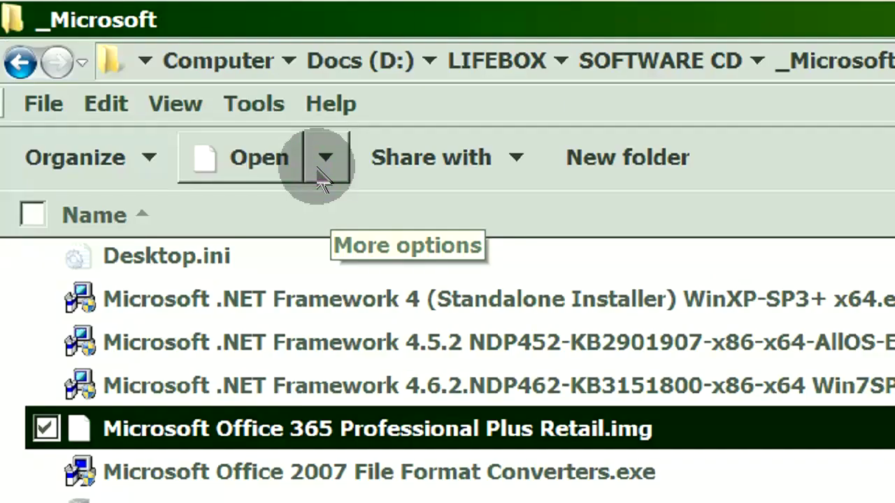
List the programs available to open the Office 365 Professional Plus Retail.img disc image
click(176, 87)
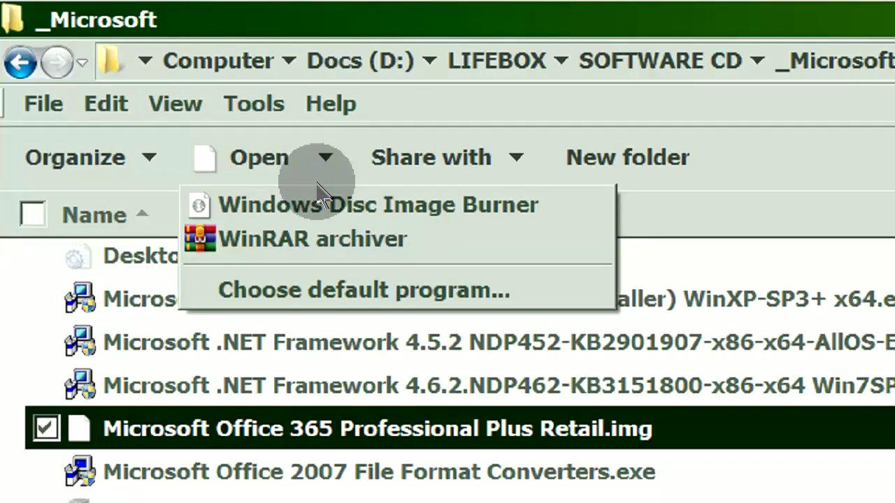
Extract the Office 365 .img with WinRAR into a folder under _Microsoft, keeping the unpacked files
click(302, 241)
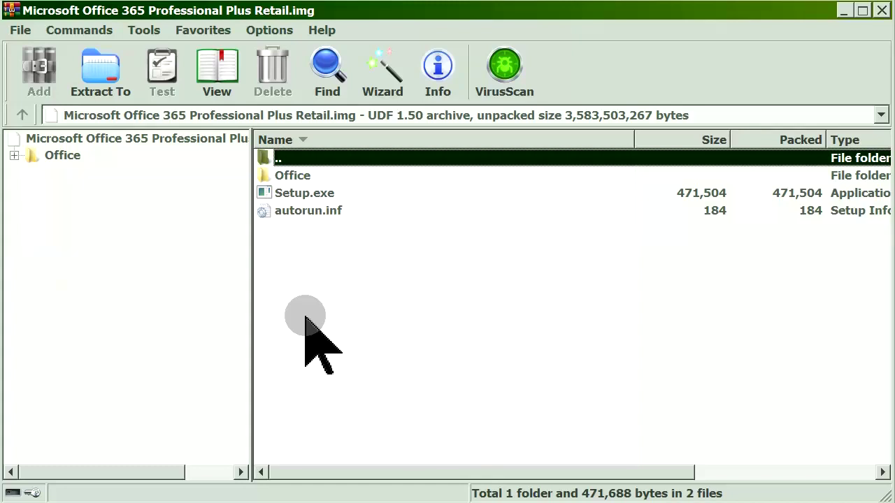
click(123, 90)
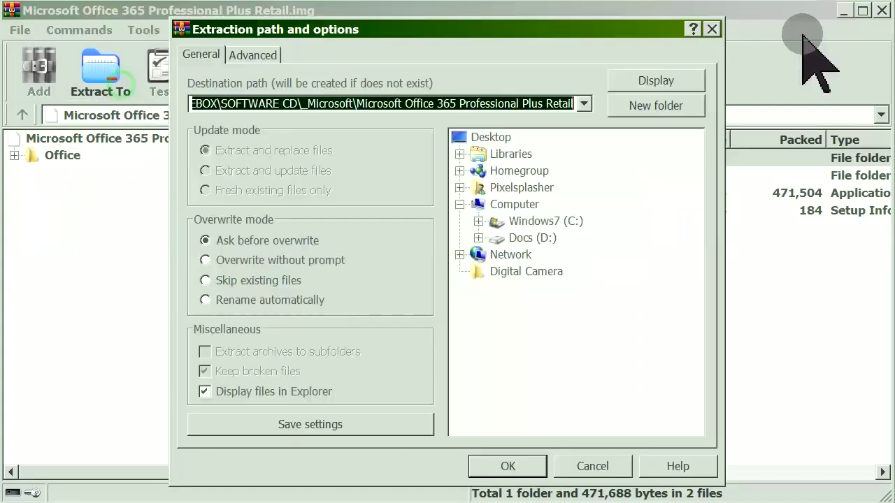
click(514, 467)
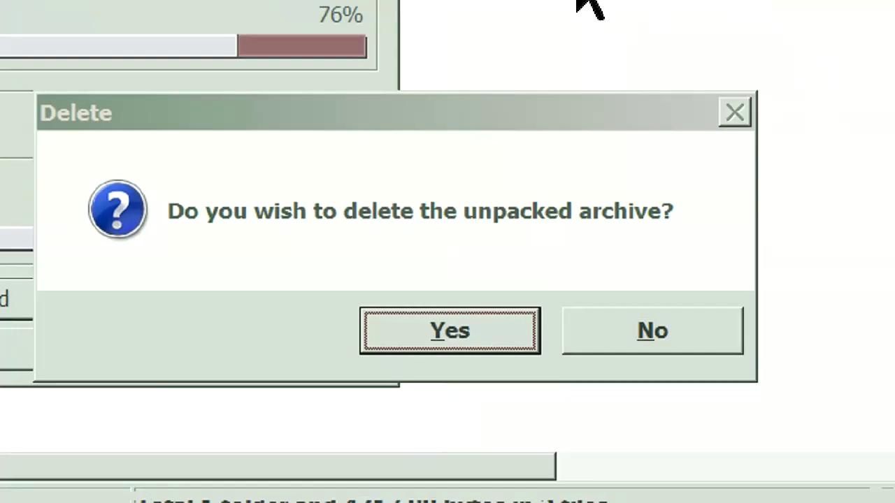
click(649, 335)
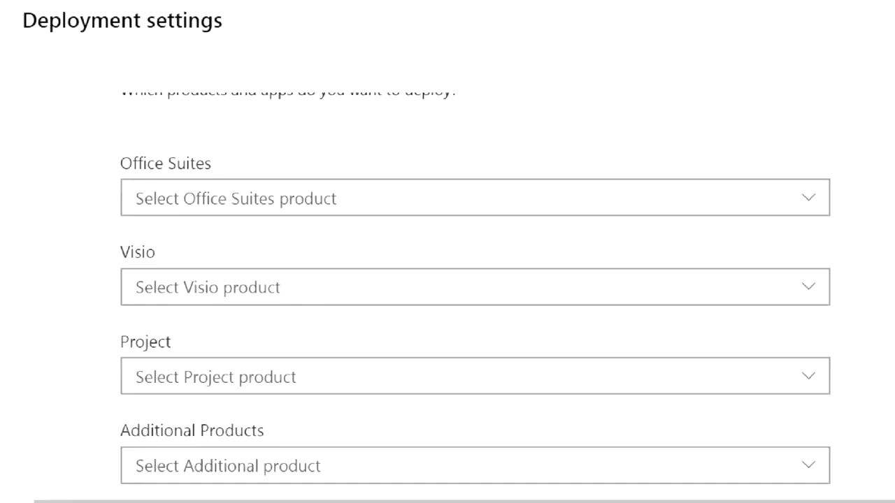
Choose Office 365 ProPlus under Office Suites and leave the Visio product empty
click(808, 203)
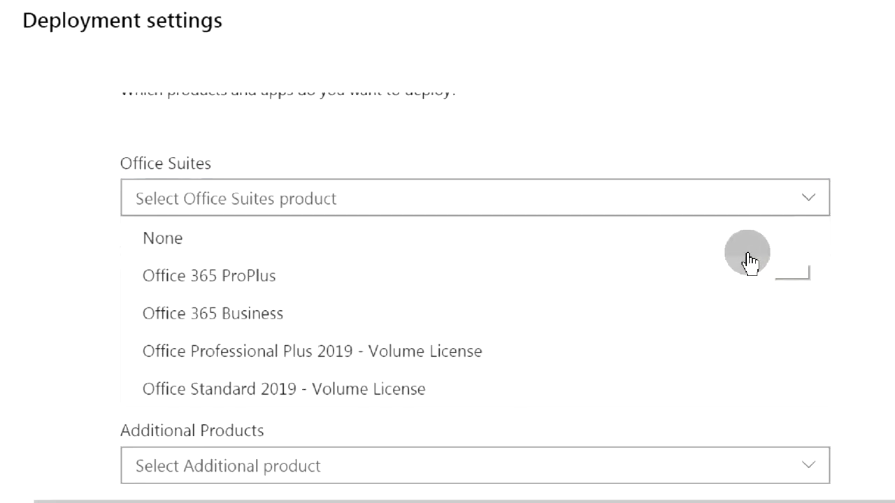
click(742, 269)
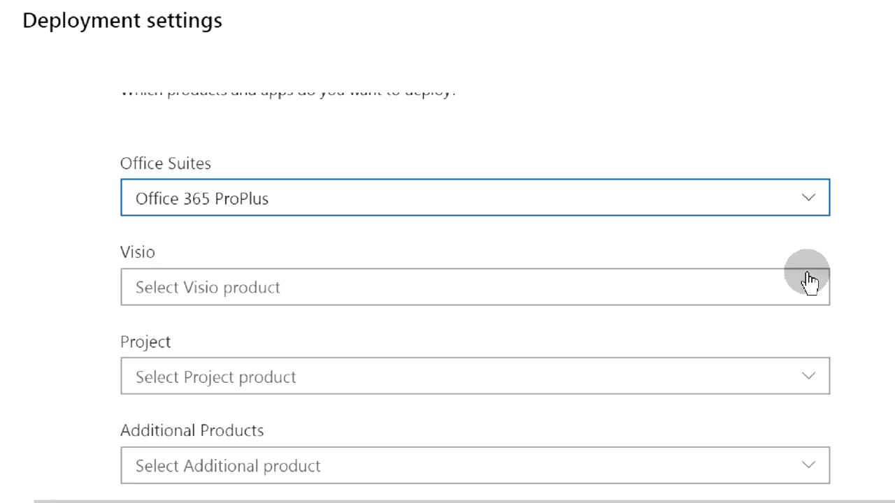
click(807, 302)
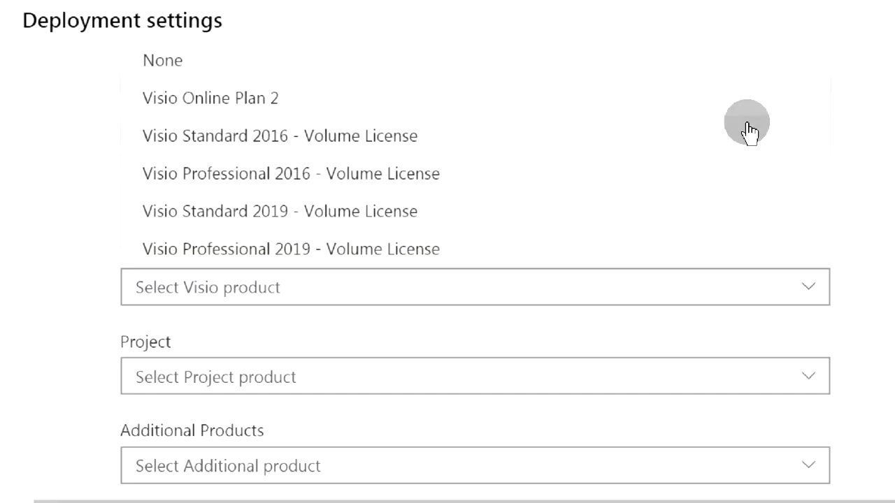
click(748, 70)
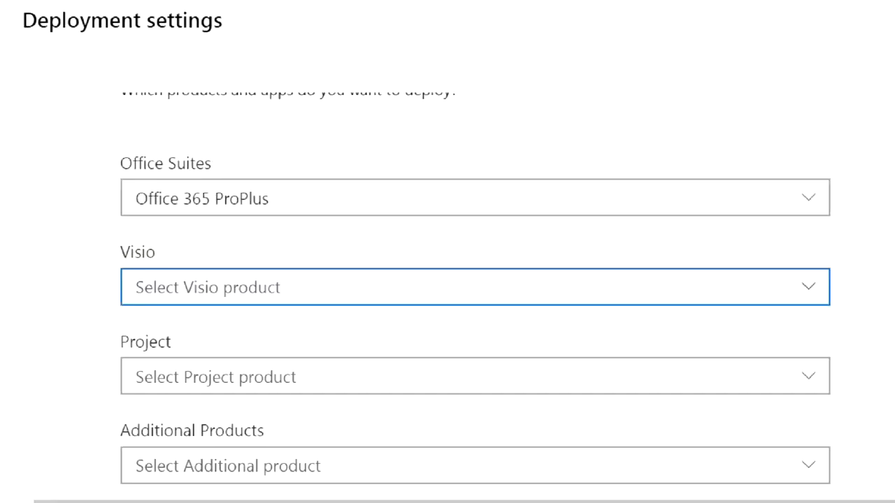
click(855, 310)
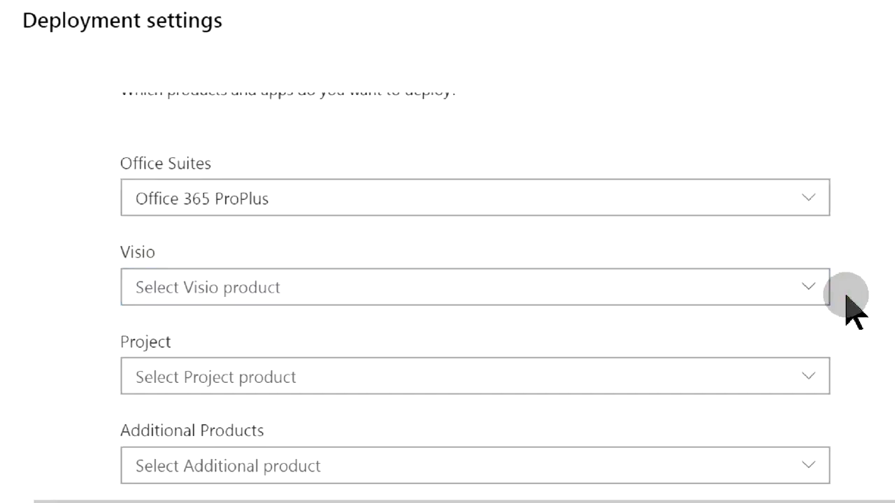
scroll(854, 311, down, 2)
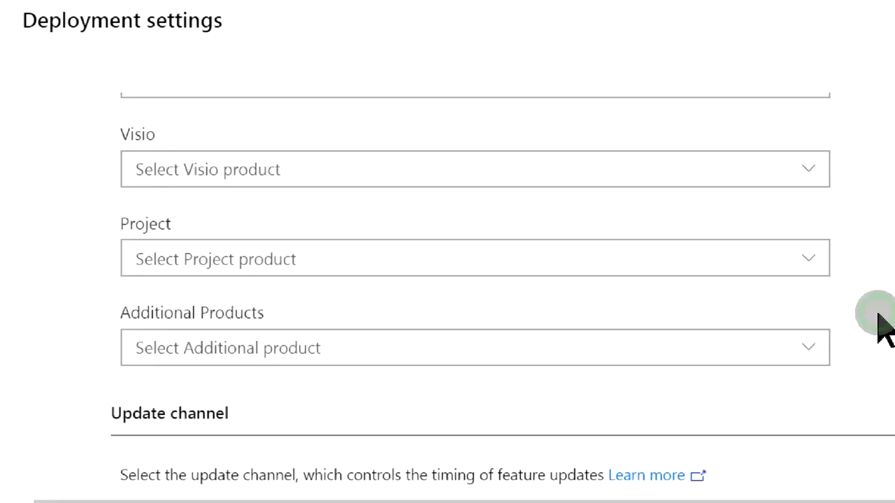
scroll(878, 323, down, 3)
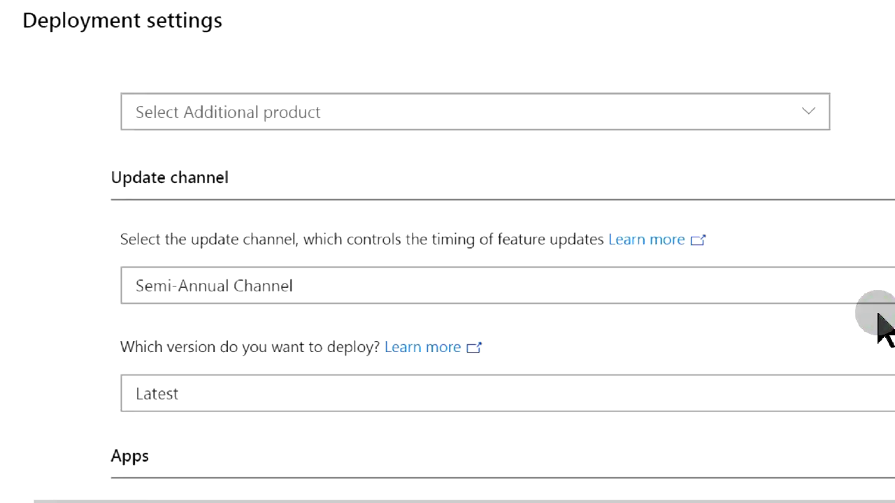
scroll(879, 323, up, 2)
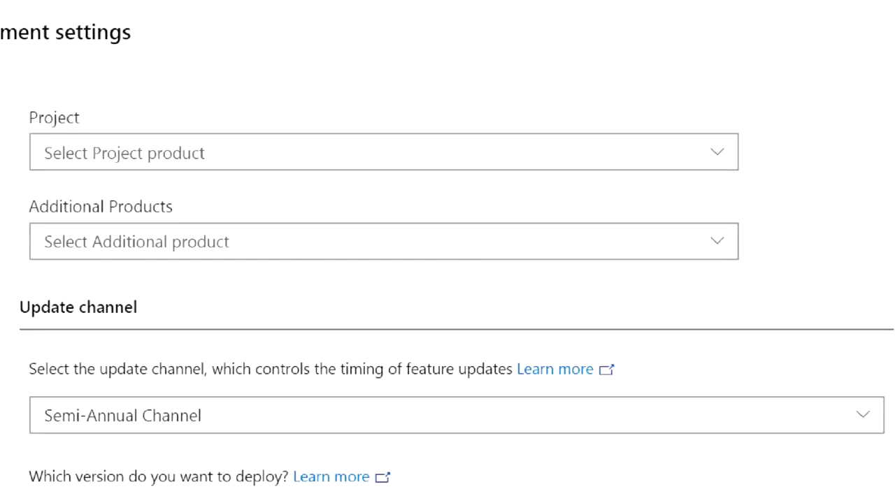
scroll(454, 308, down, 3)
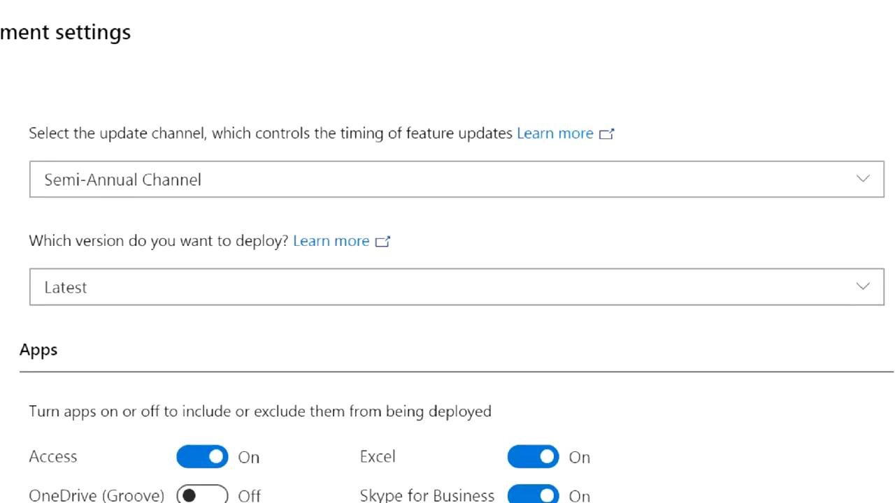
scroll(454, 308, up, 1)
scroll(454, 307, up, 2)
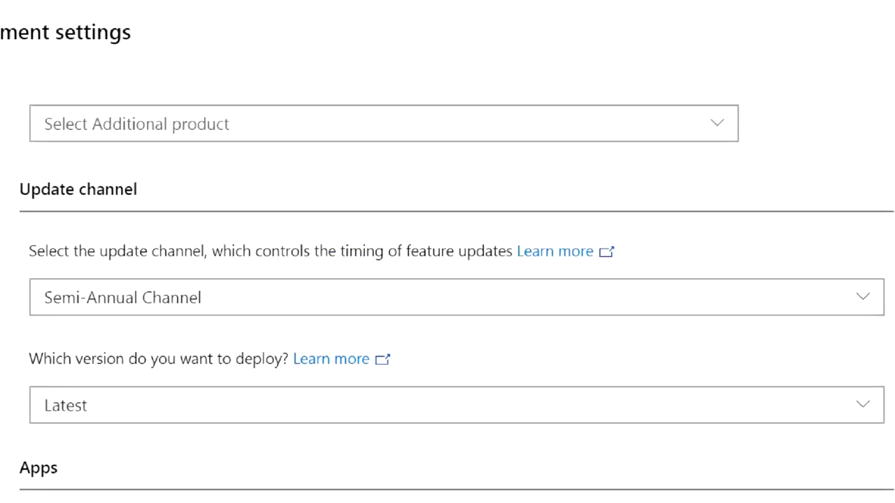
scroll(454, 307, down, 5)
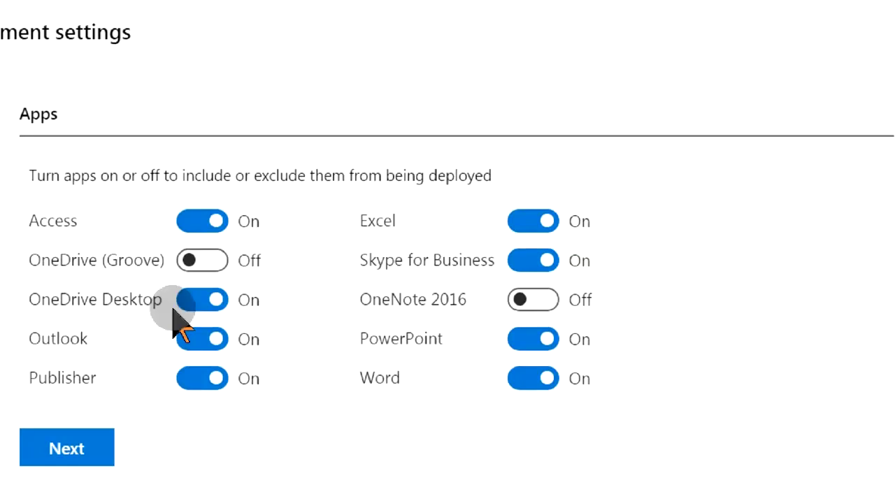
Switch off Access, OneDrive Desktop, Publisher, Excel, Skype for Business and Word, keeping Outlook and PowerPoint
click(207, 233)
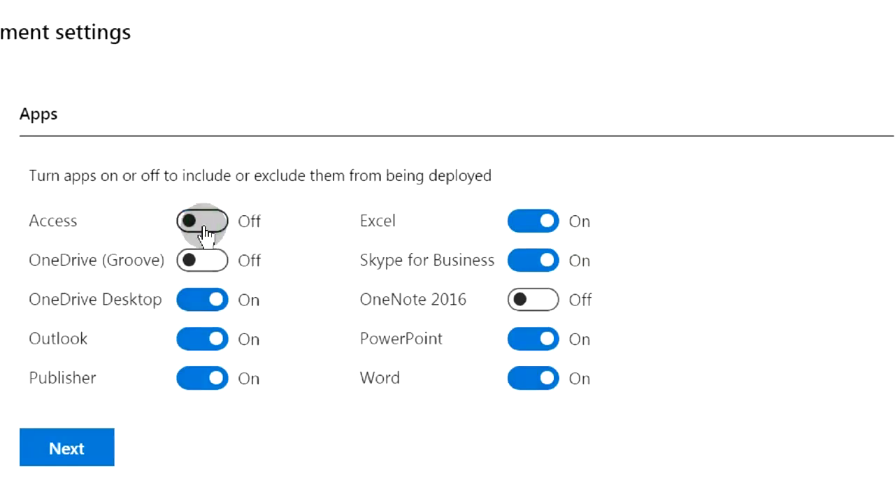
click(202, 307)
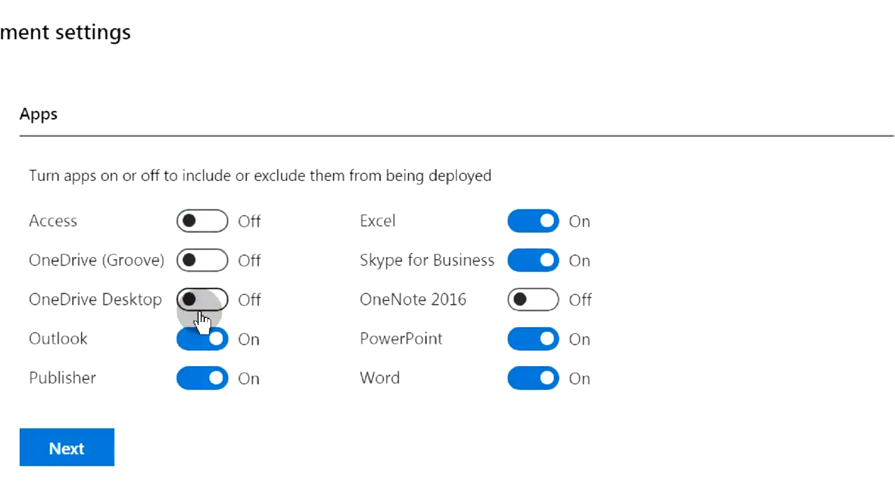
click(201, 376)
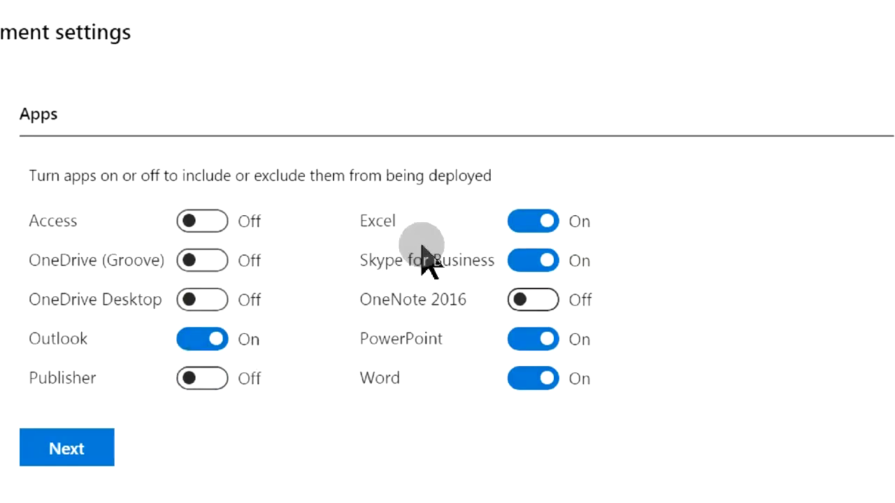
click(529, 223)
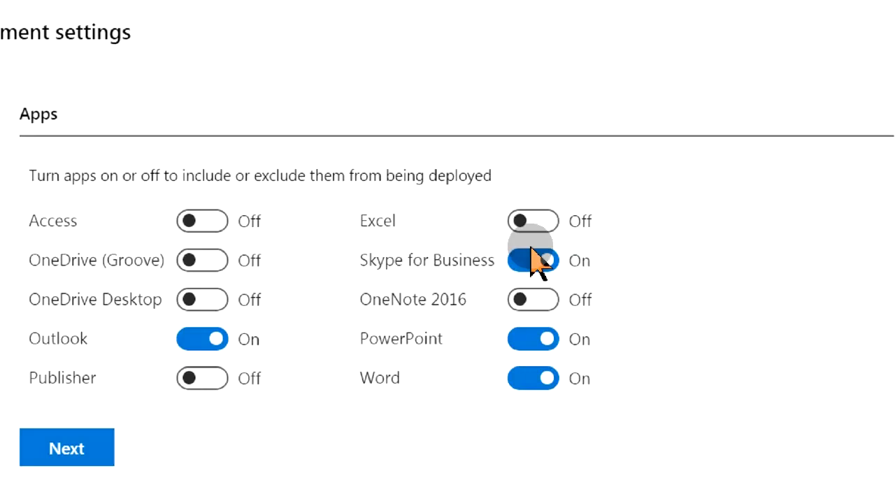
click(533, 260)
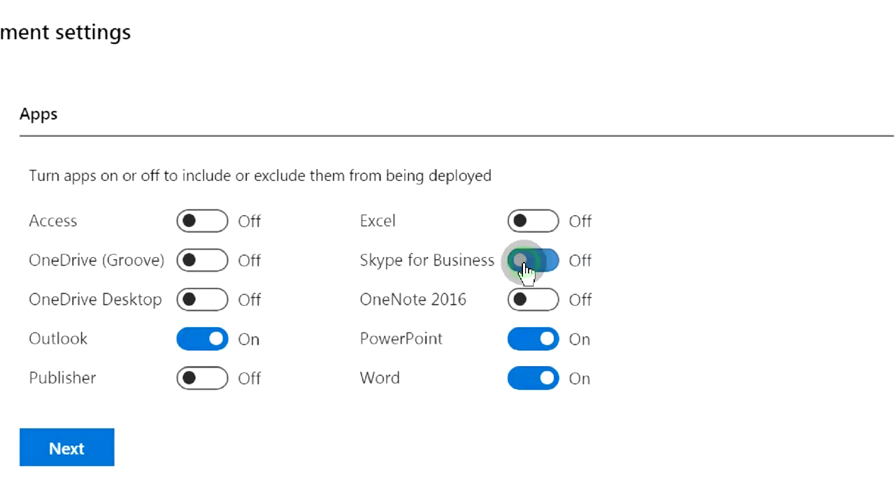
click(529, 376)
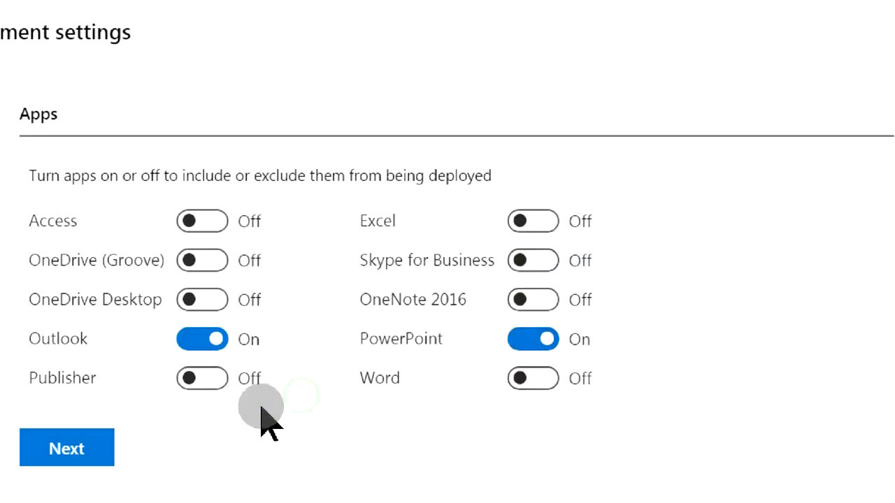
Continue to the language settings and pick English (United States) as the primary language
click(92, 448)
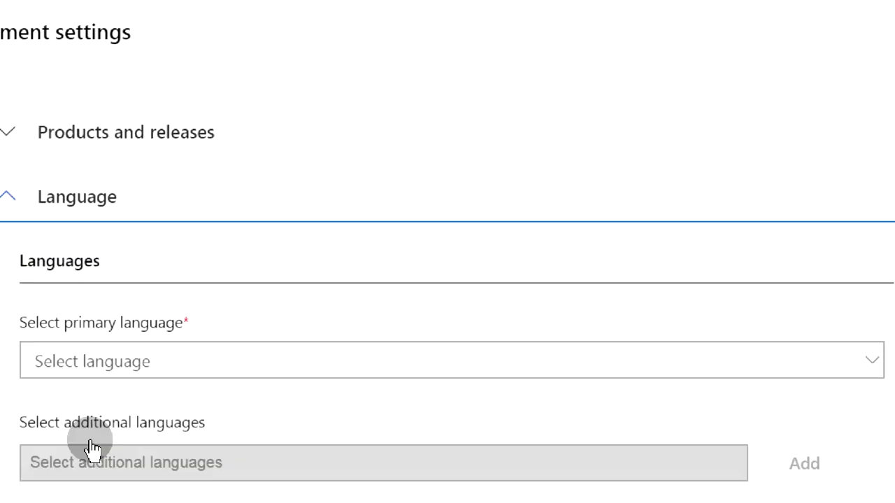
click(835, 381)
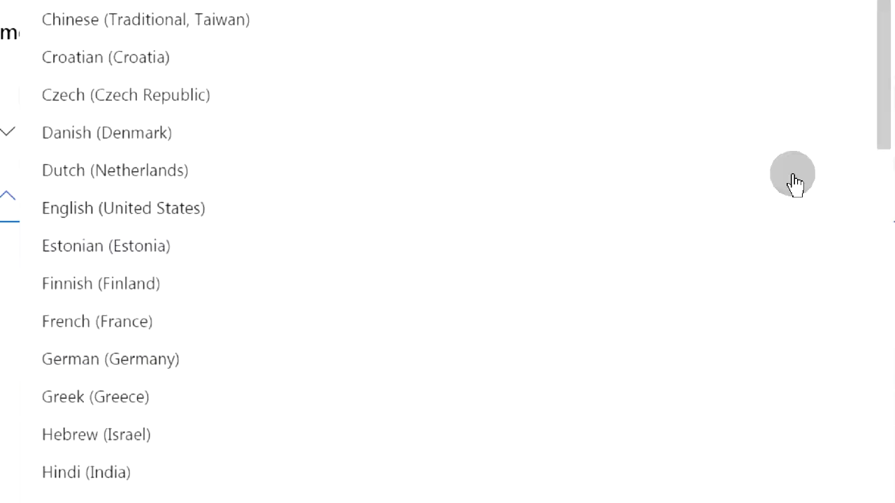
click(769, 225)
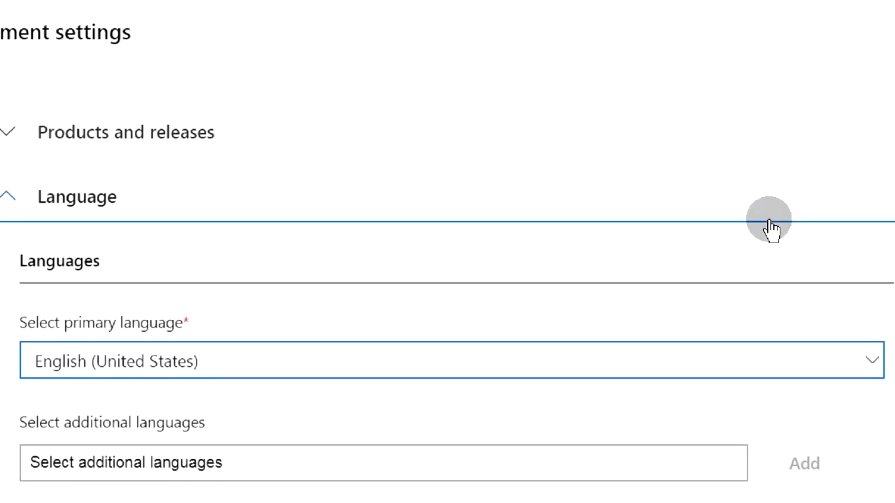
scroll(770, 225, down, 2)
scroll(770, 225, down, 2)
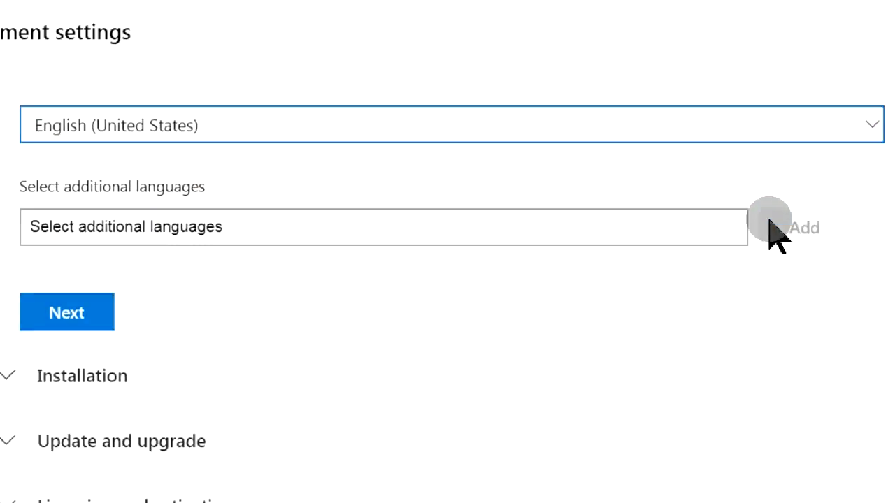
In the Installation options, try a local source, then turn off taskbar icon pinning and logging
click(78, 315)
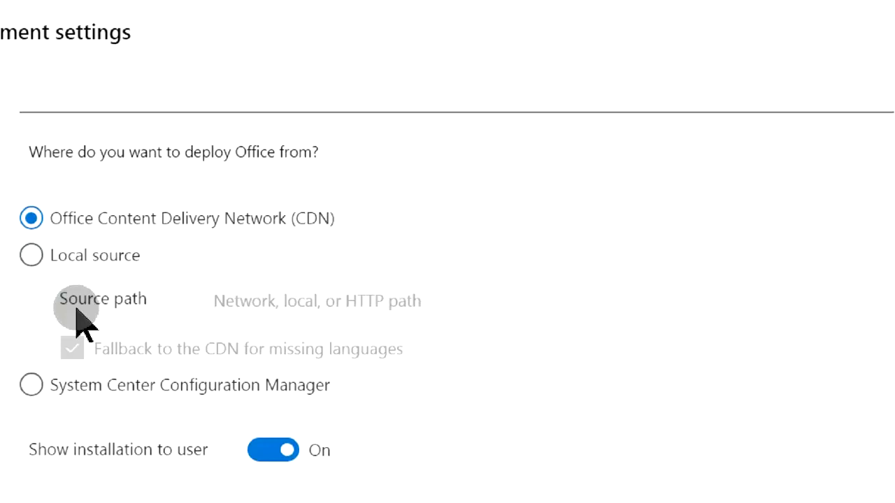
click(344, 297)
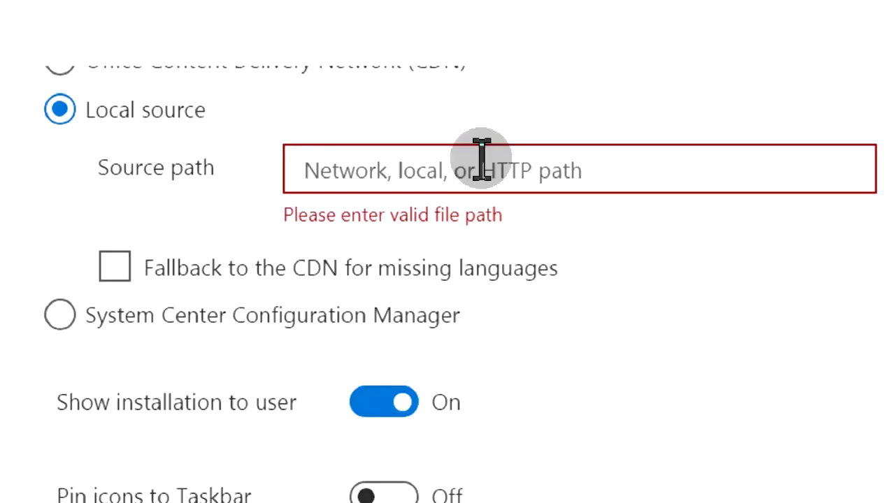
text(\)
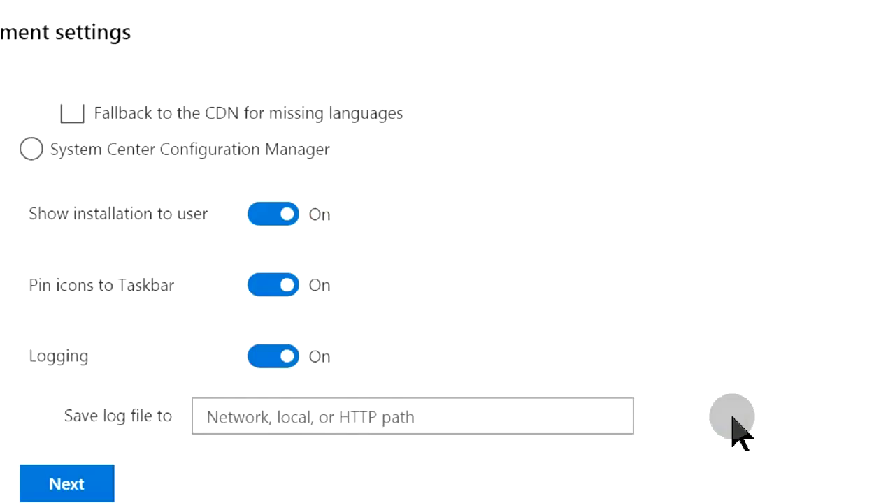
scroll(731, 418, down, 2)
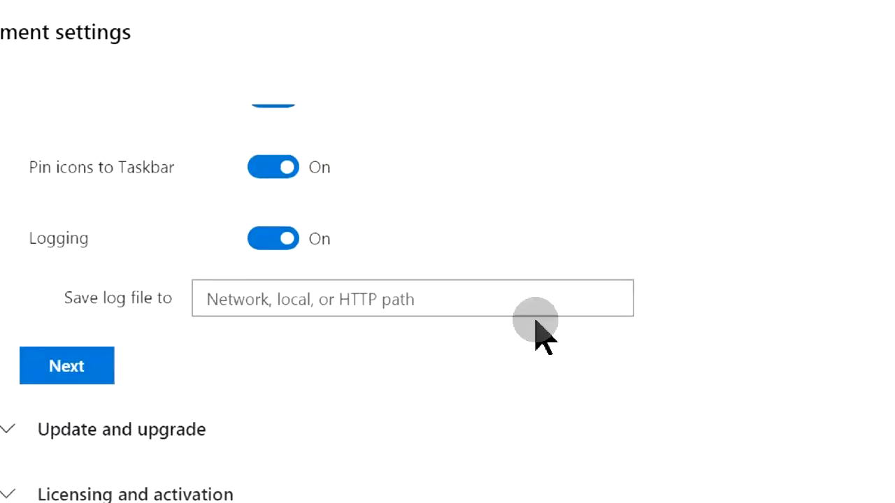
click(285, 180)
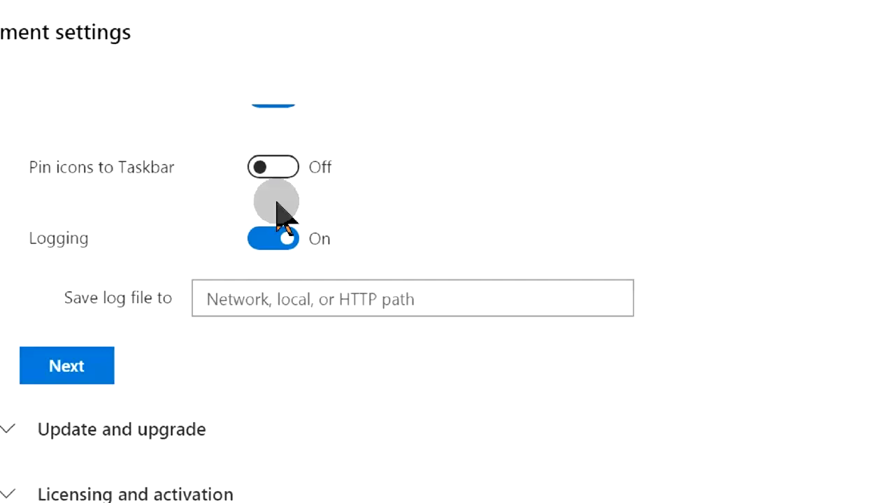
click(265, 241)
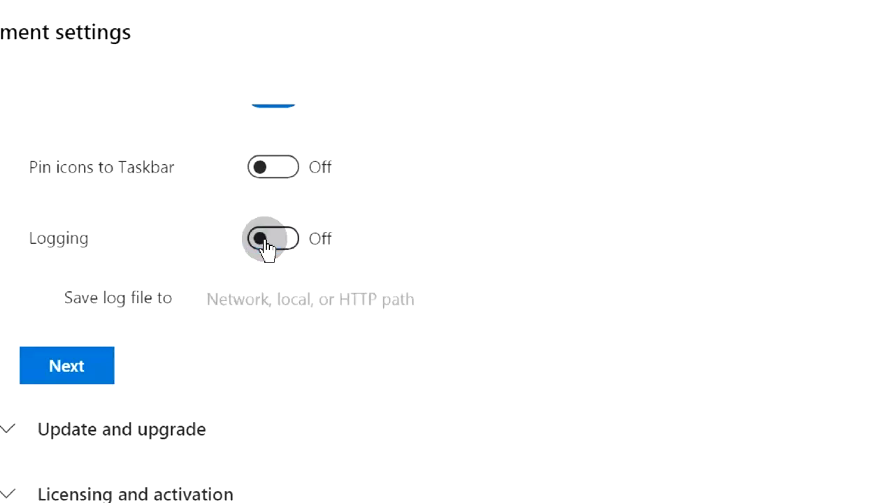
In Update and upgrade, turn off automatic update checks and uninstalling MSI versions of Office
click(78, 362)
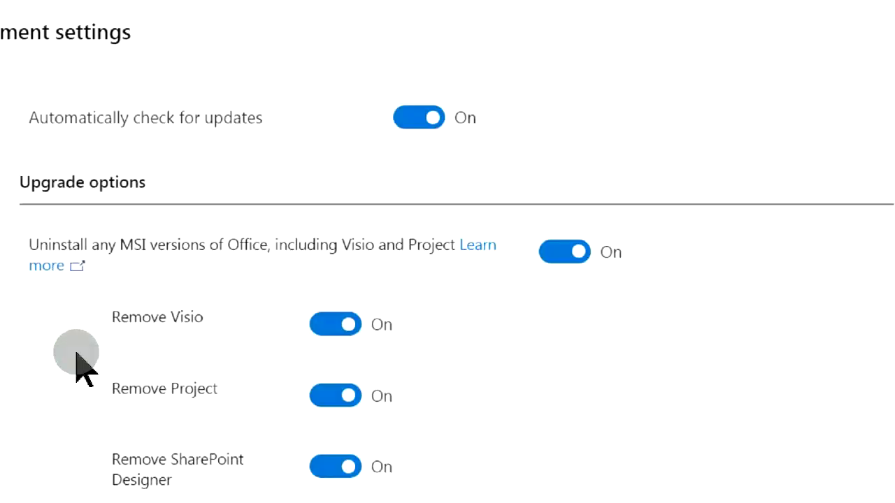
click(418, 119)
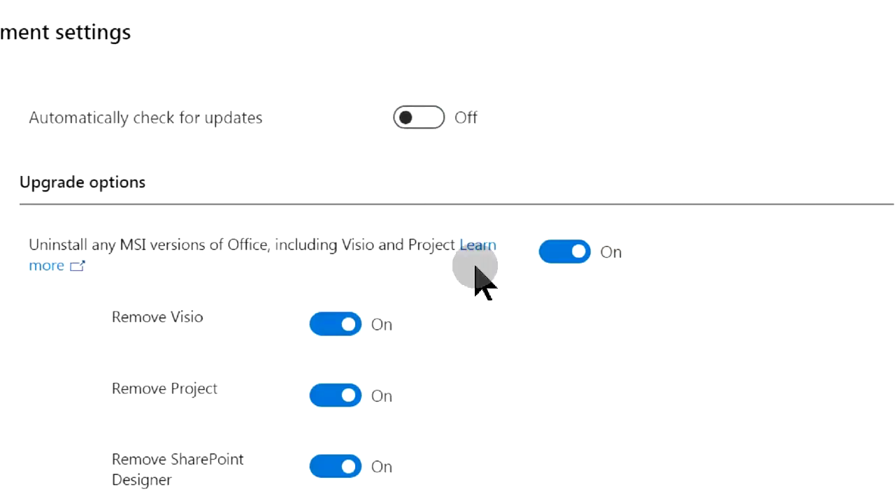
scroll(489, 297, down, 2)
scroll(490, 300, up, 2)
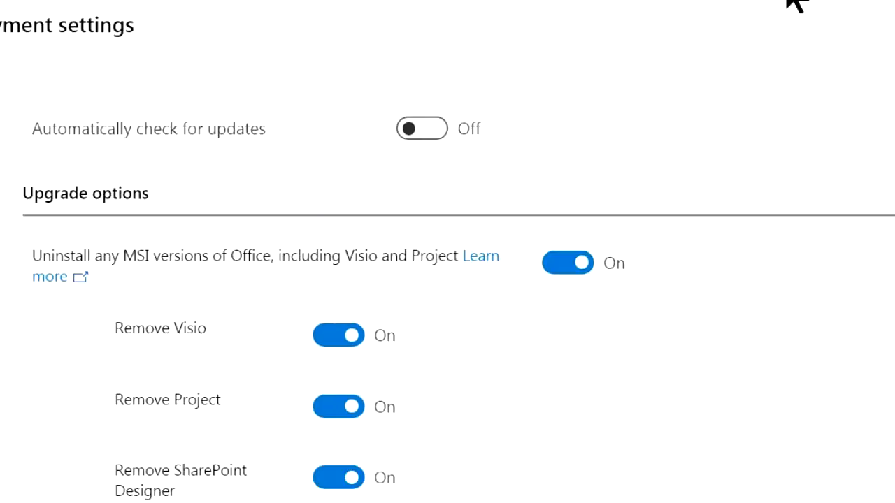
click(565, 263)
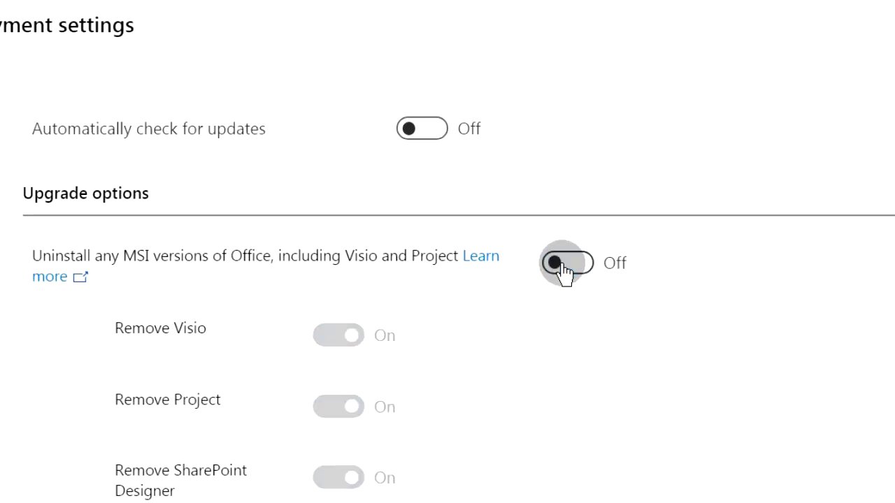
scroll(563, 269, down, 3)
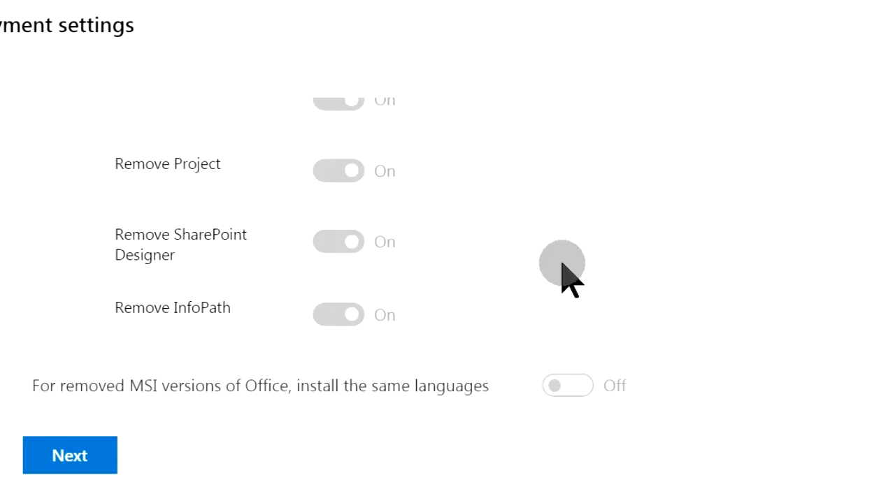
Enter organization name pXs and paste the description 'Created with config.office.com' in General settings
click(69, 455)
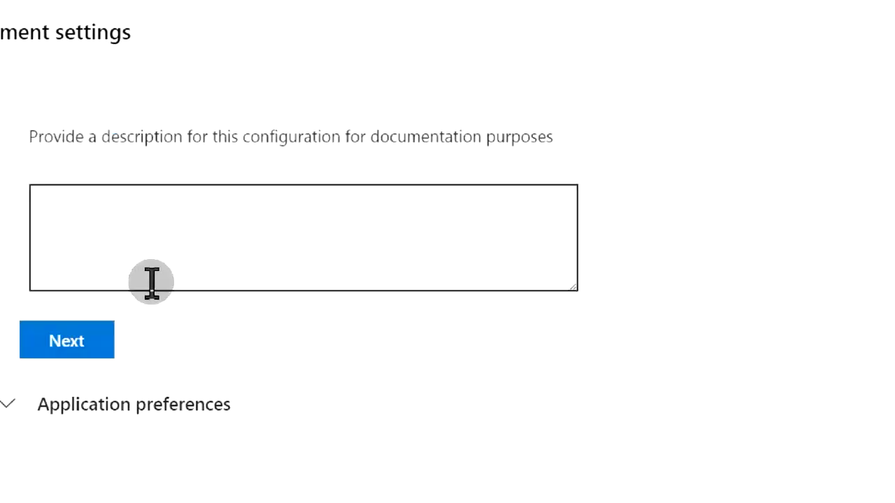
click(163, 296)
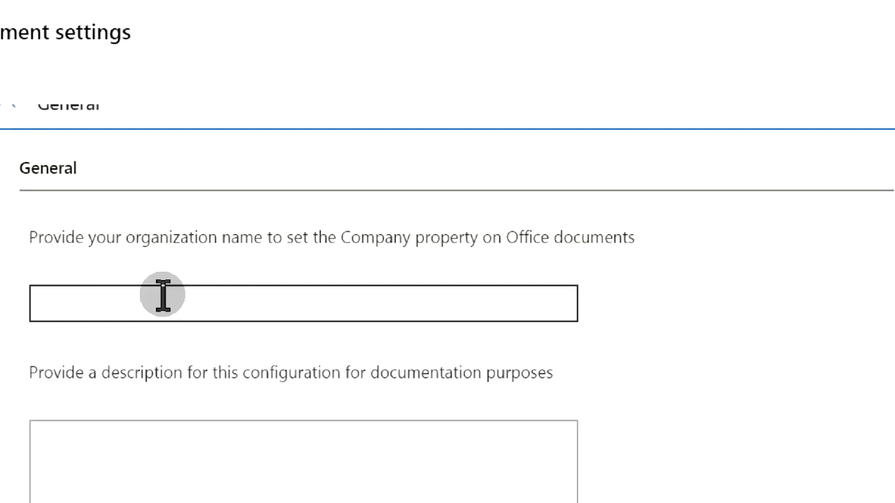
click(163, 296)
text(pXs)
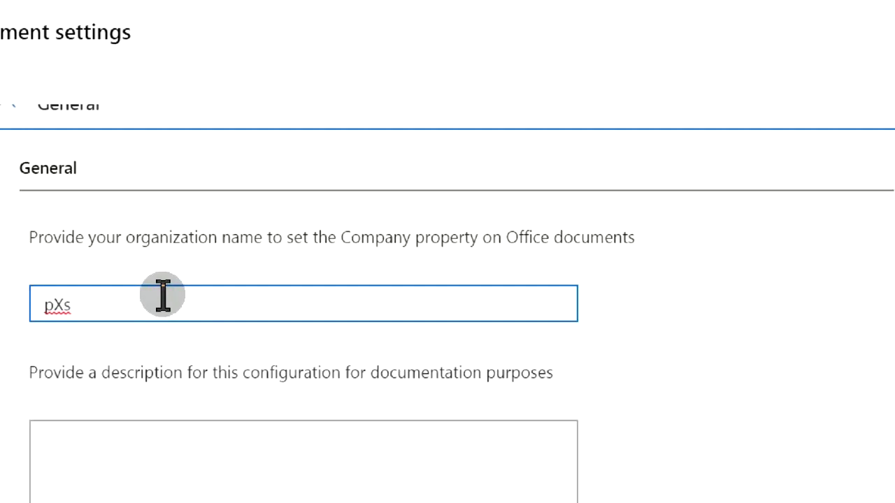
scroll(163, 296, down, 2)
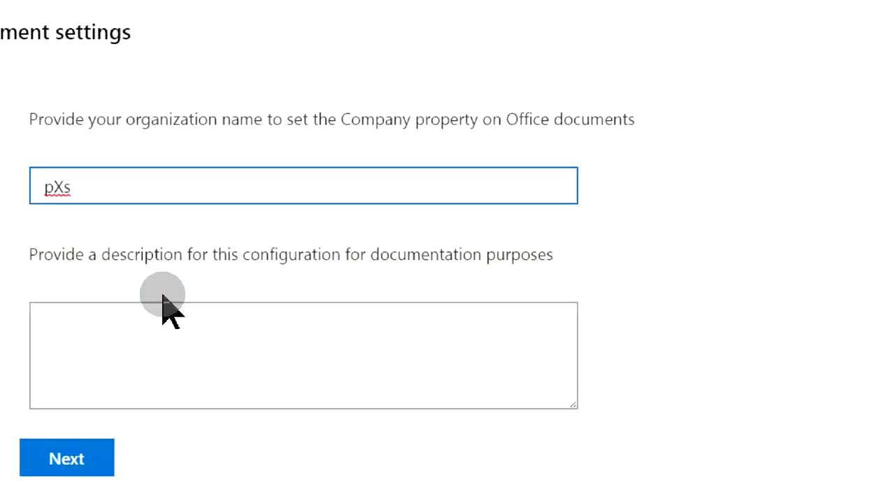
click(119, 355)
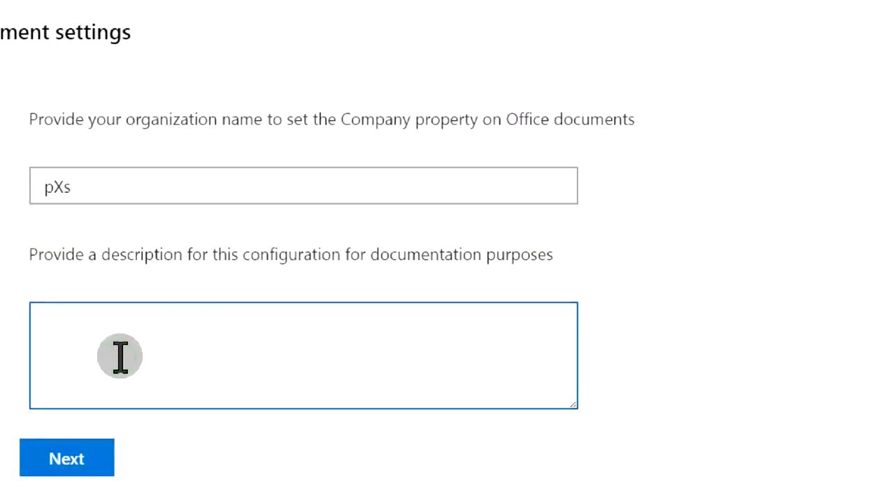
text(Created with config.office.com)
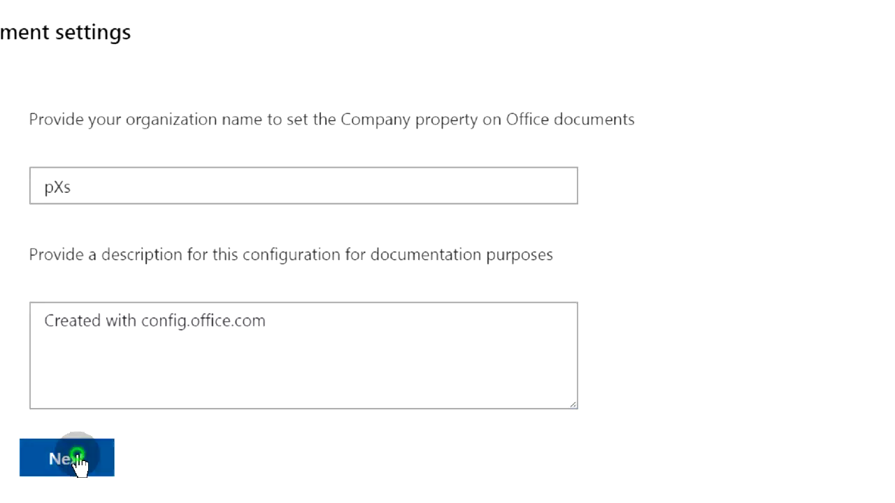
Filter the Application preferences list to the Office Global Options settings
click(77, 458)
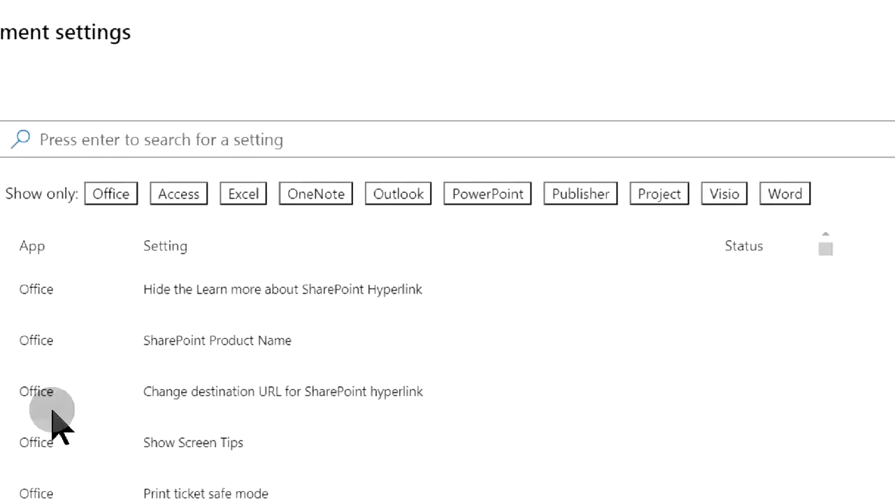
scroll(52, 409, down, 2)
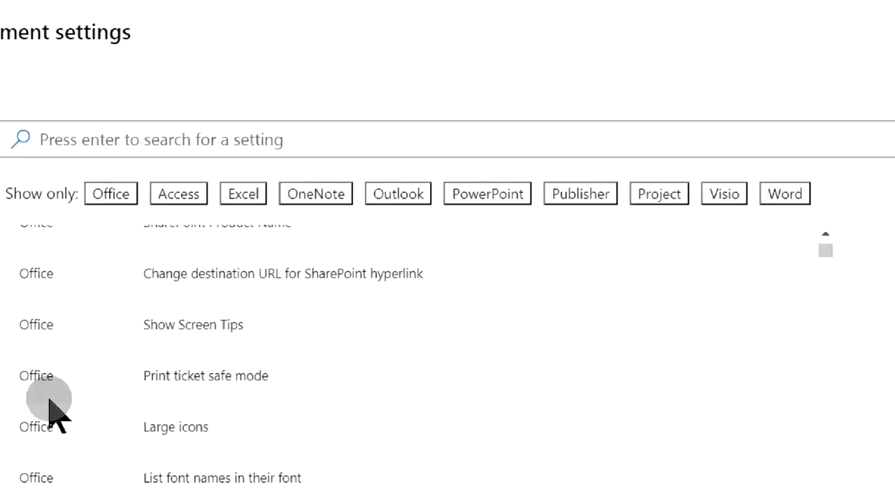
scroll(53, 409, up, 3)
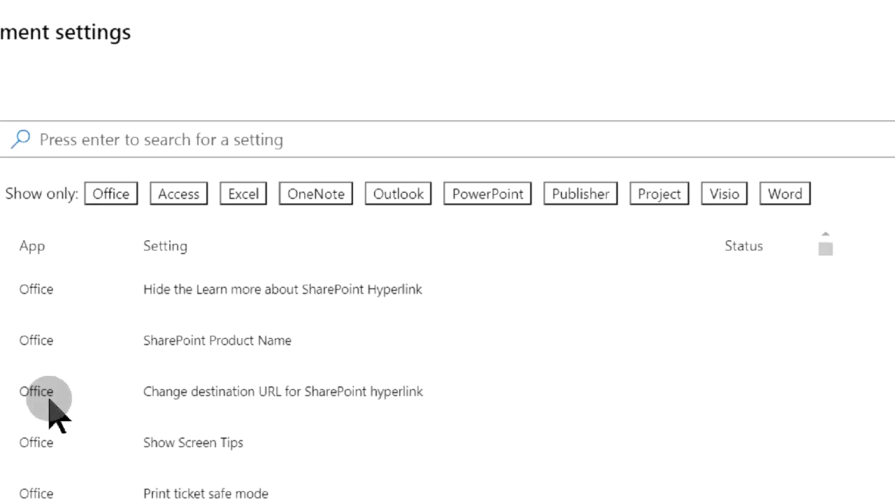
scroll(51, 404, down, 3)
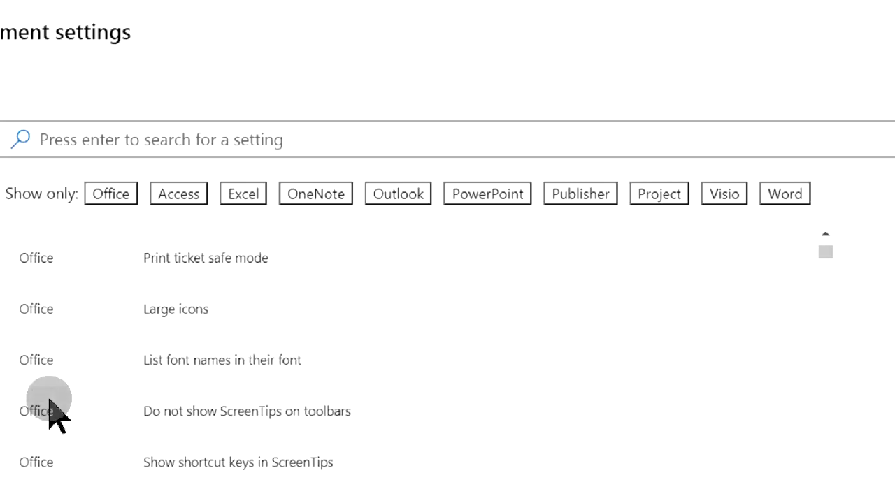
scroll(52, 408, down, 4)
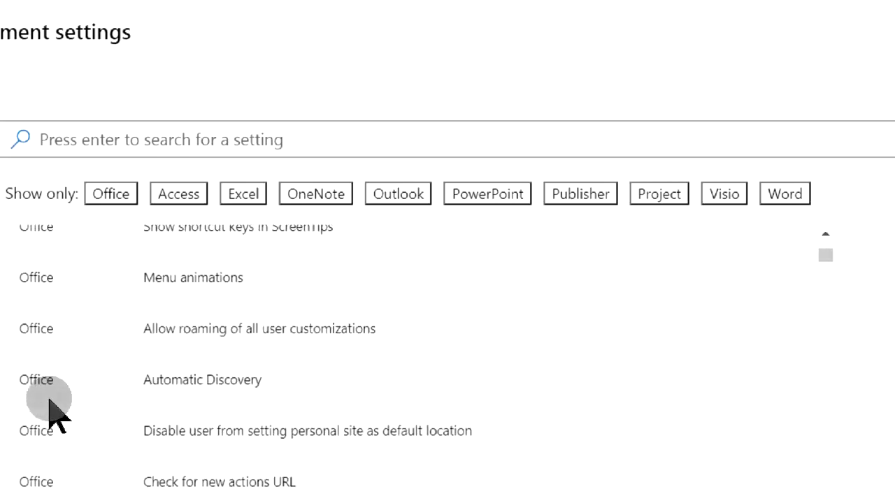
scroll(55, 412, down, 2)
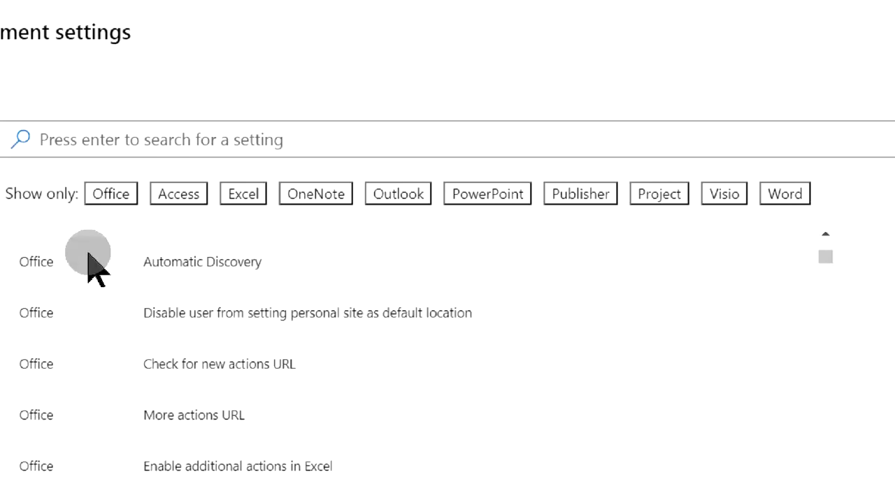
click(110, 196)
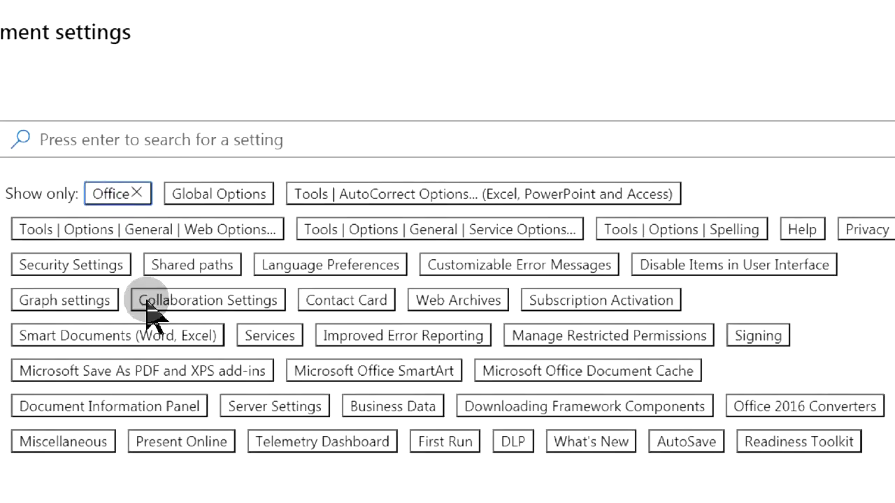
click(242, 195)
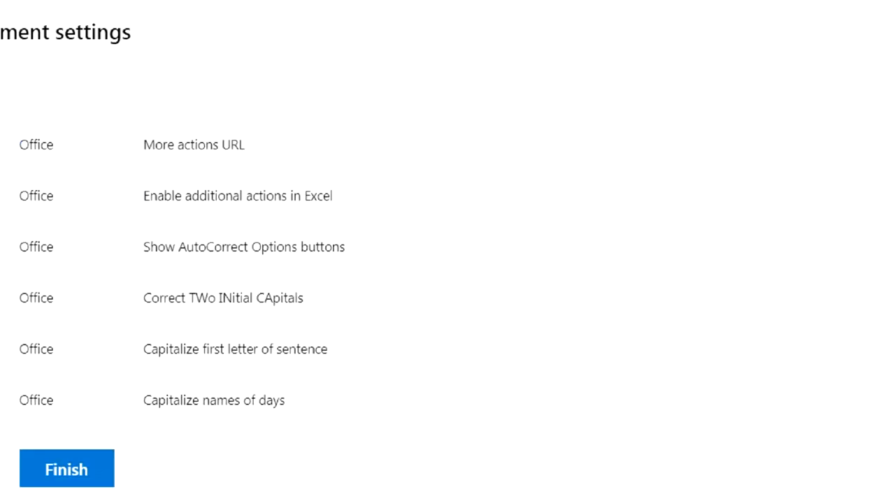
click(67, 466)
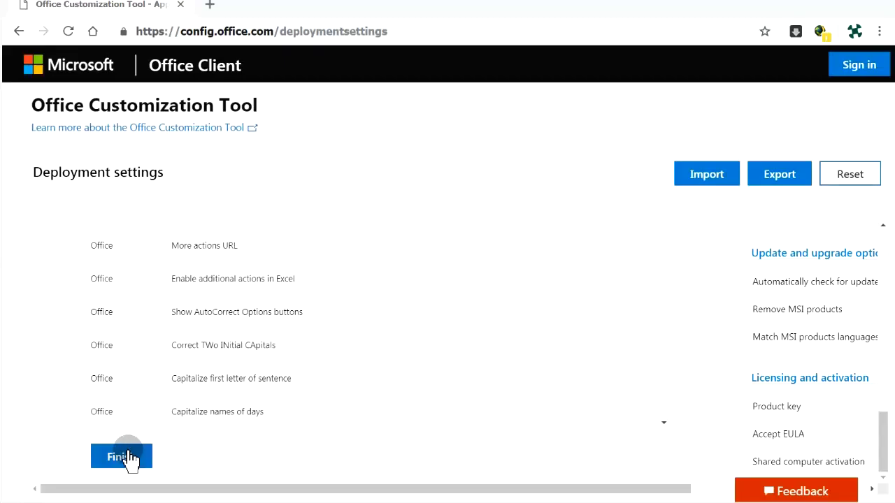
Finish the configuration, start the export, and make Office Open XML formats the default file format
click(128, 457)
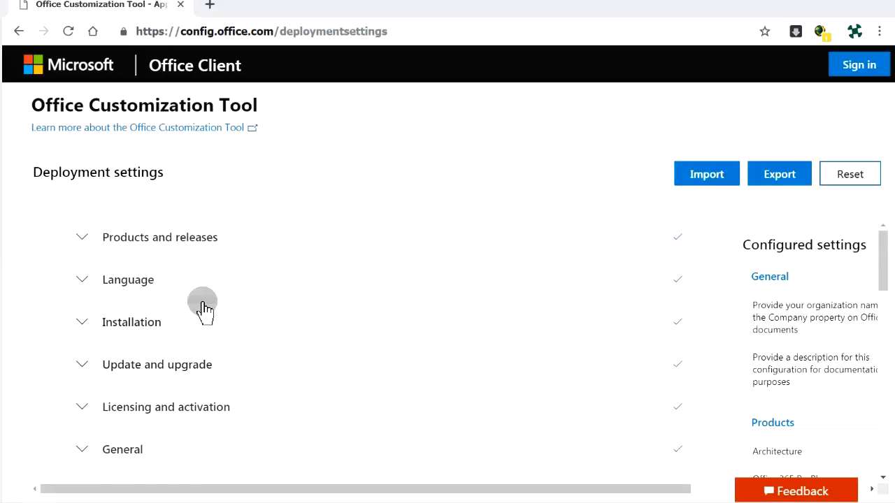
click(795, 178)
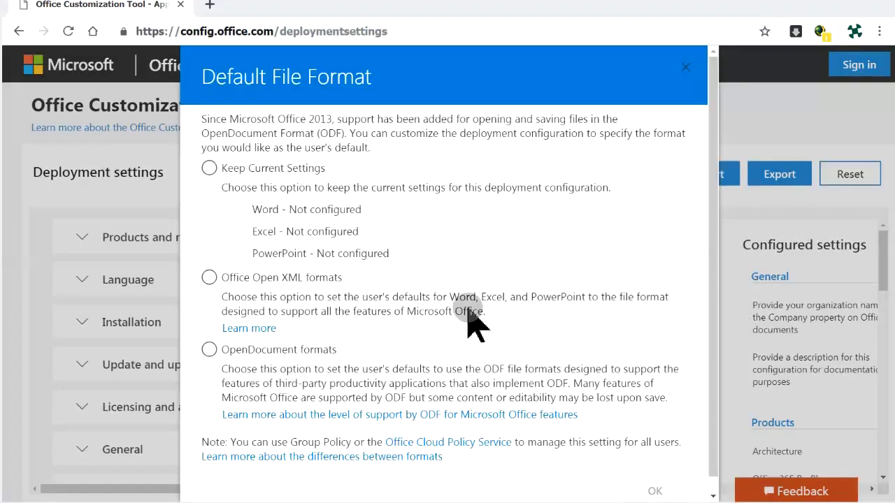
click(209, 277)
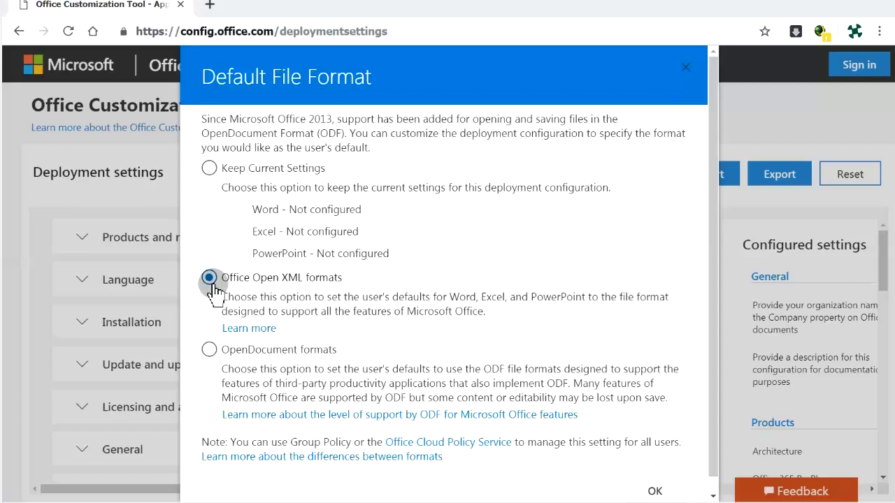
click(655, 491)
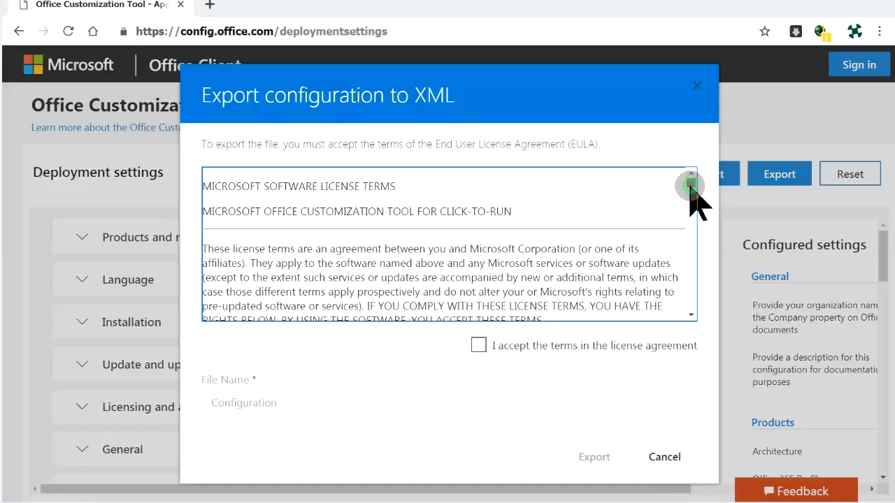
Accept the licence terms and export the settings as Configuration.xml into the Office 365 Professional Plus Retail folder
scroll(677, 252, down, 2)
scroll(674, 252, down, 1)
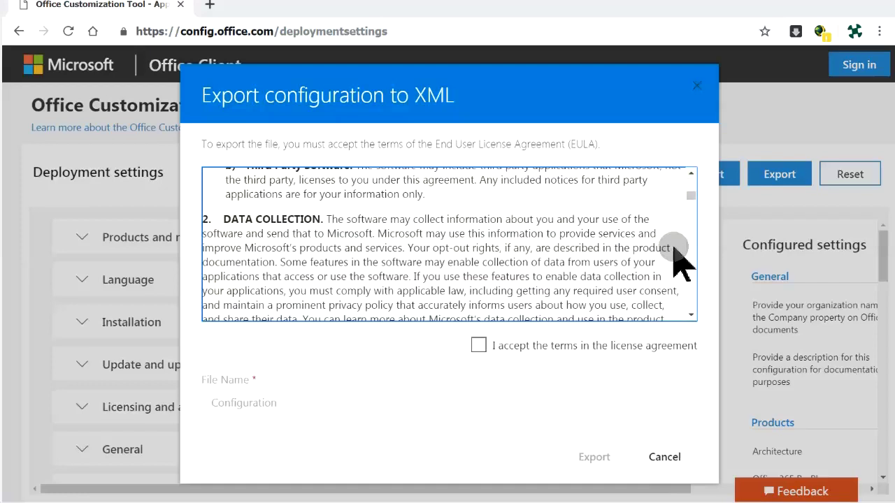
scroll(677, 256, up, 1)
scroll(675, 249, down, 8)
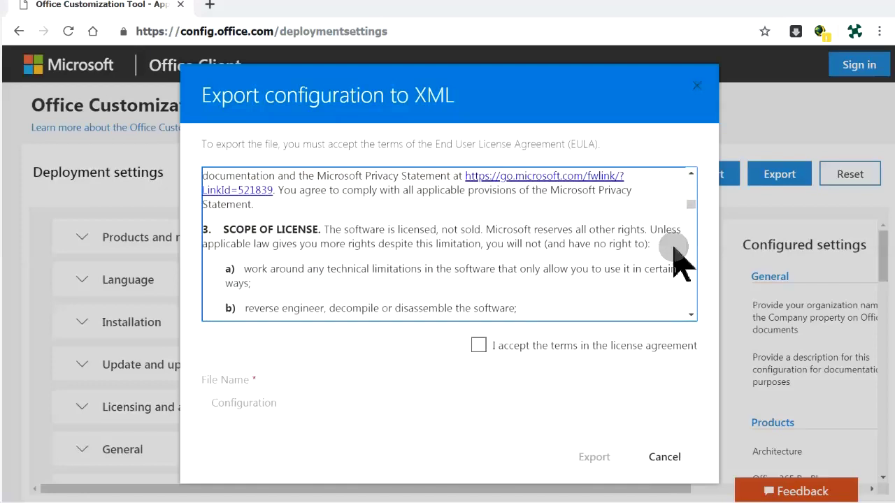
scroll(673, 246, down, 8)
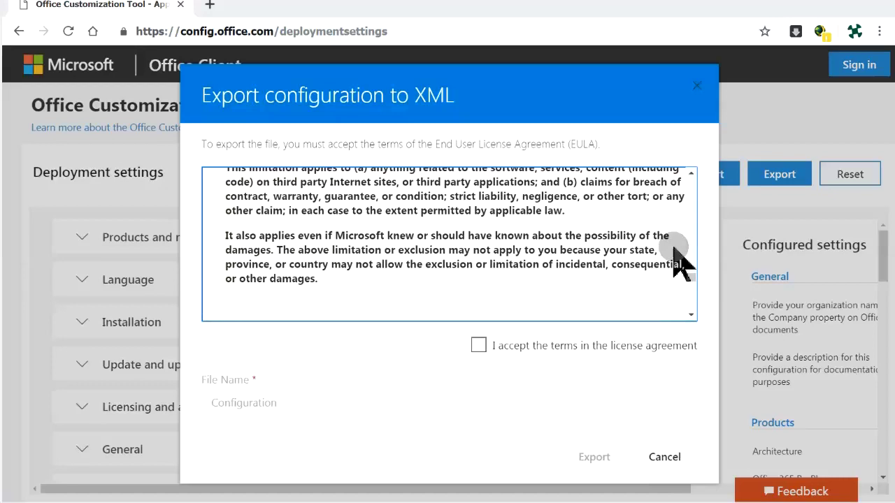
scroll(677, 260, up, 2)
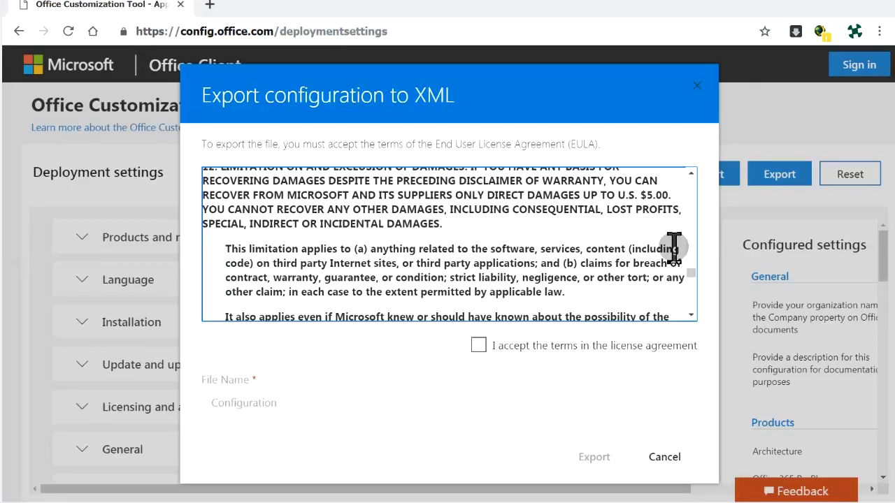
scroll(675, 246, down, 8)
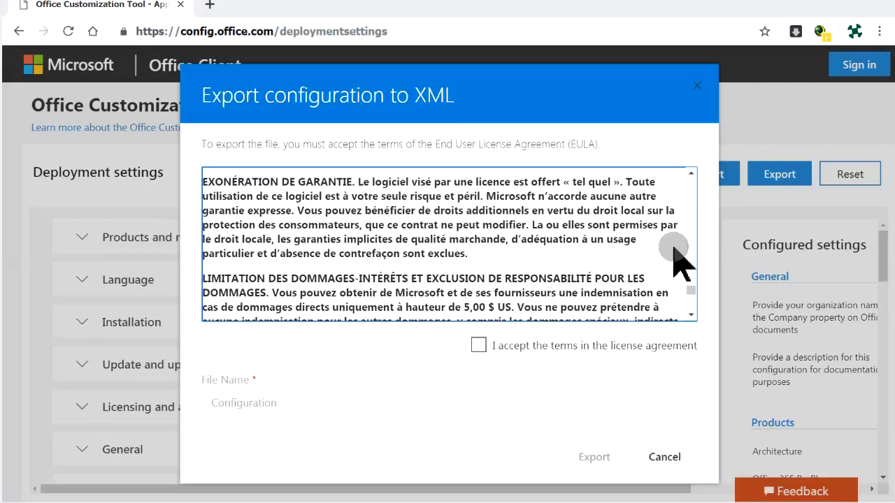
scroll(674, 248, down, 5)
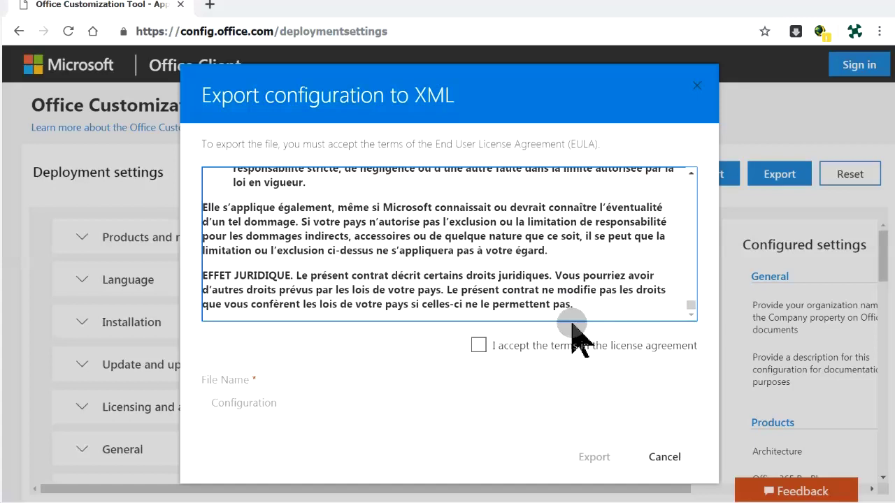
click(477, 345)
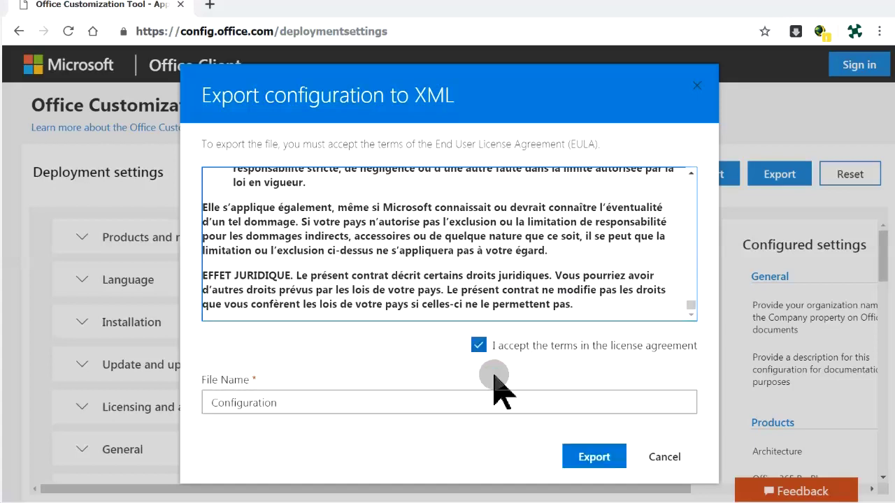
click(512, 409)
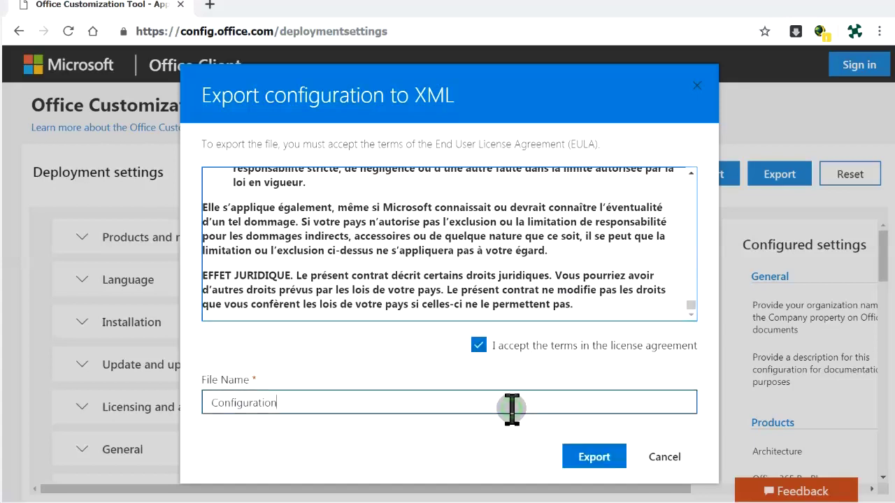
click(594, 458)
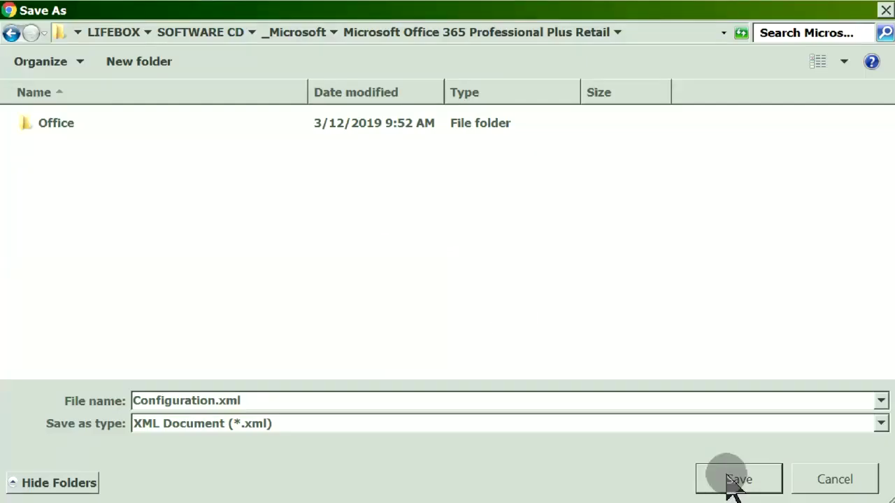
click(726, 481)
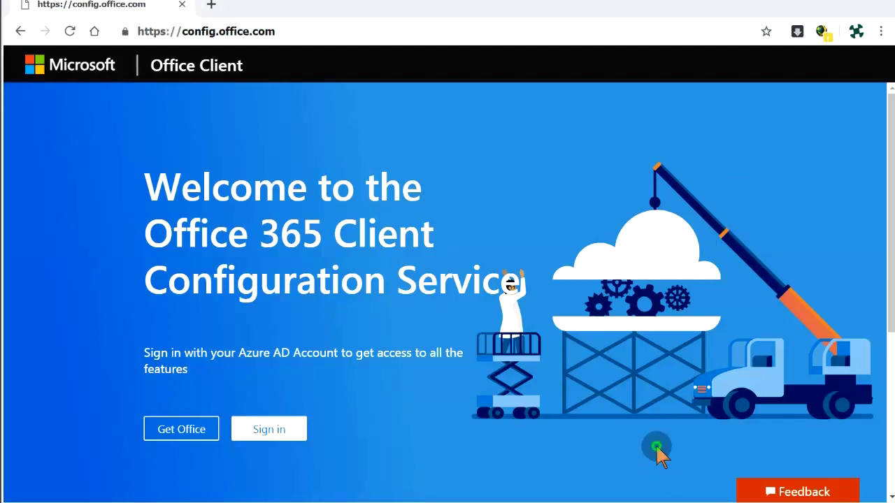
Import Configuration.xml back into the Office Customization Tool
scroll(658, 448, down, 3)
scroll(661, 456, down, 1)
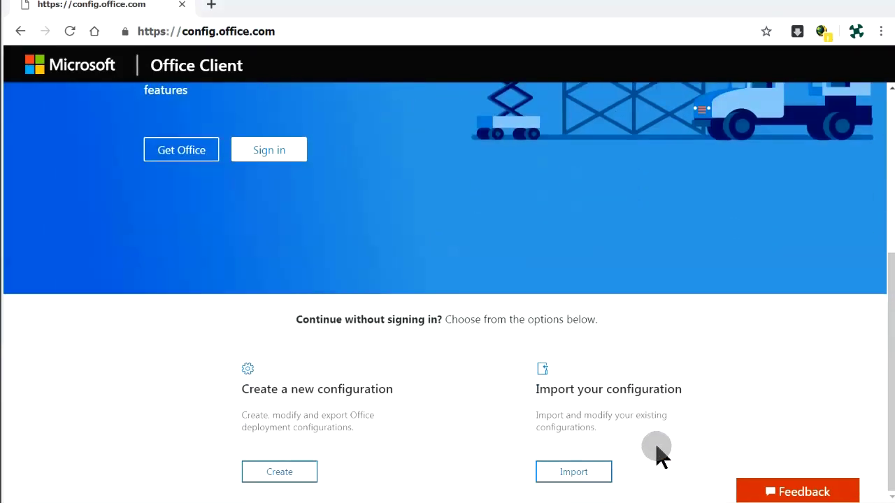
click(673, 443)
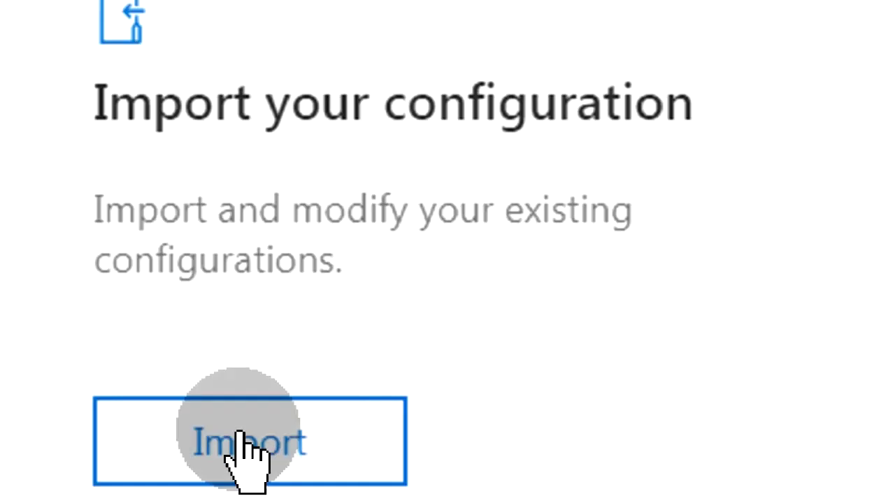
click(237, 445)
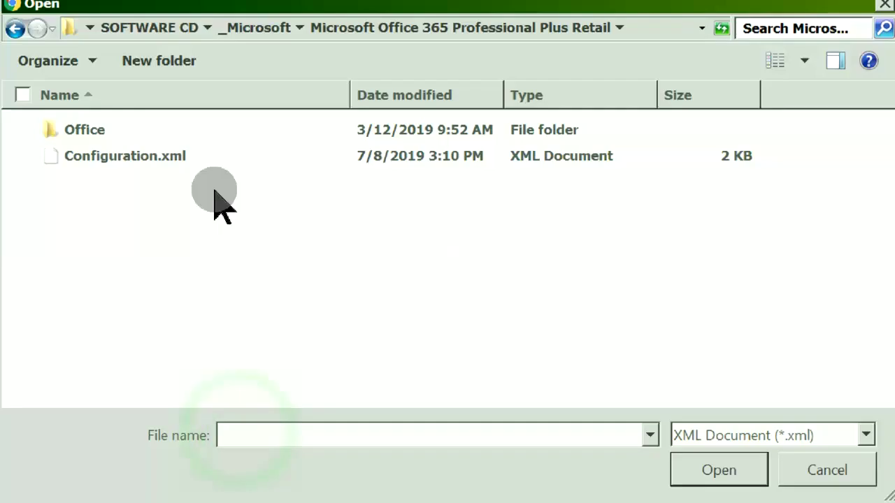
click(216, 154)
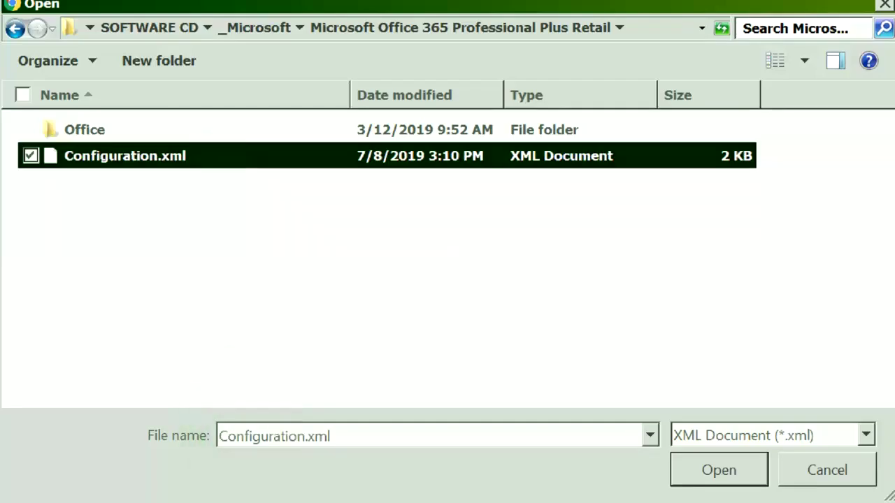
click(758, 474)
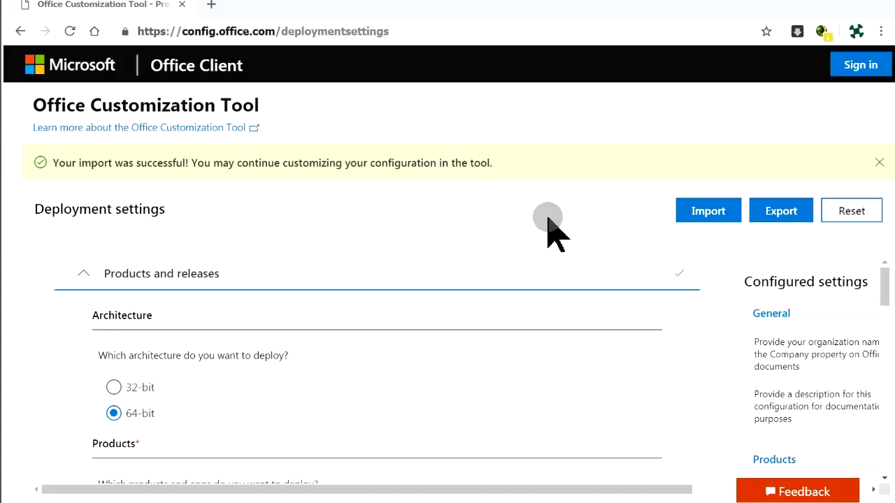
Switch Word and Excel on alongside Outlook and PowerPoint, then continue past the app choices
click(564, 378)
scroll(564, 381, down, 3)
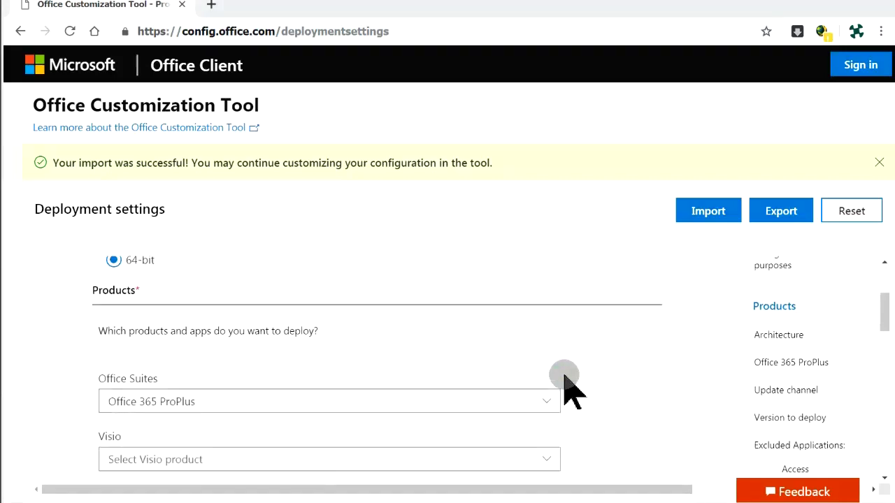
scroll(564, 381, down, 10)
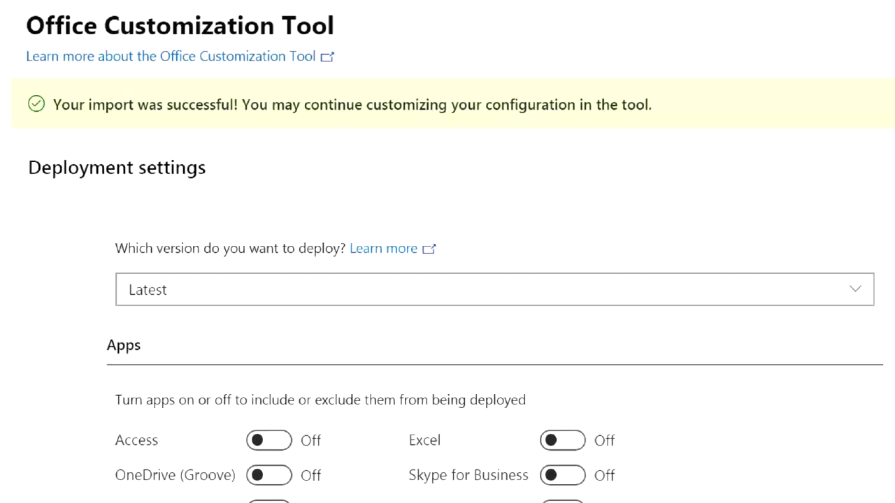
scroll(447, 364, down, 2)
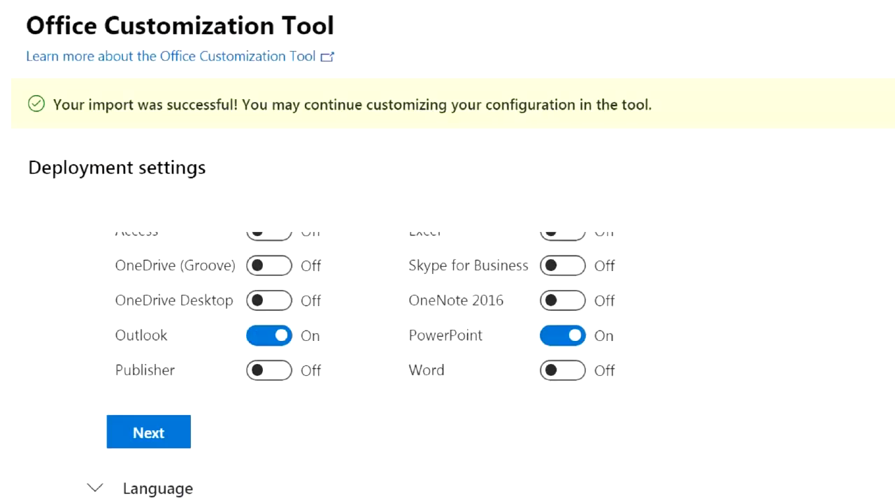
click(577, 372)
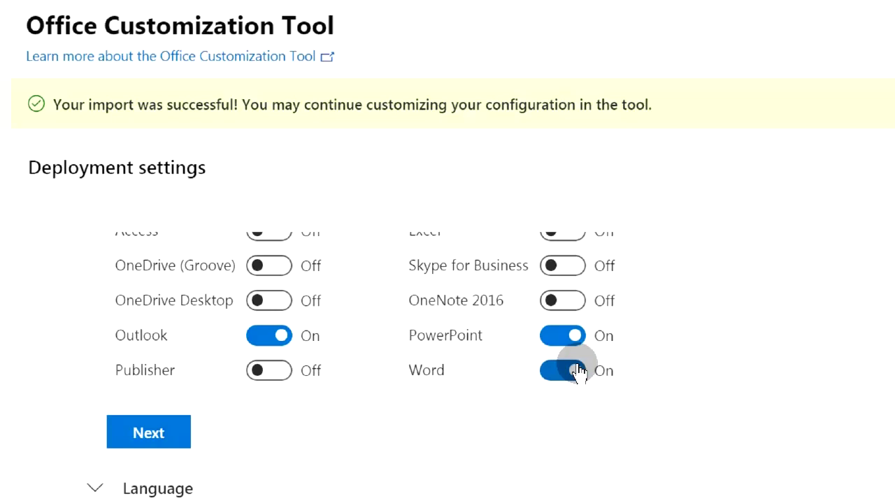
scroll(578, 372, up, 2)
click(574, 335)
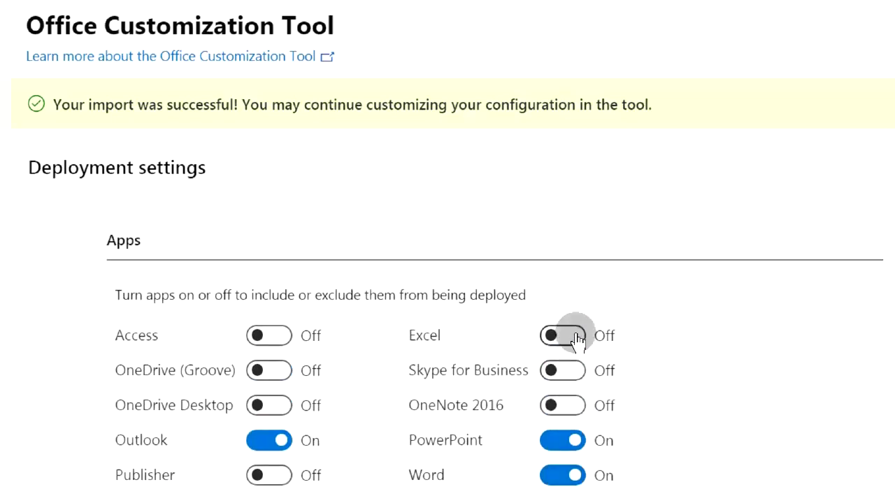
scroll(574, 337, down, 2)
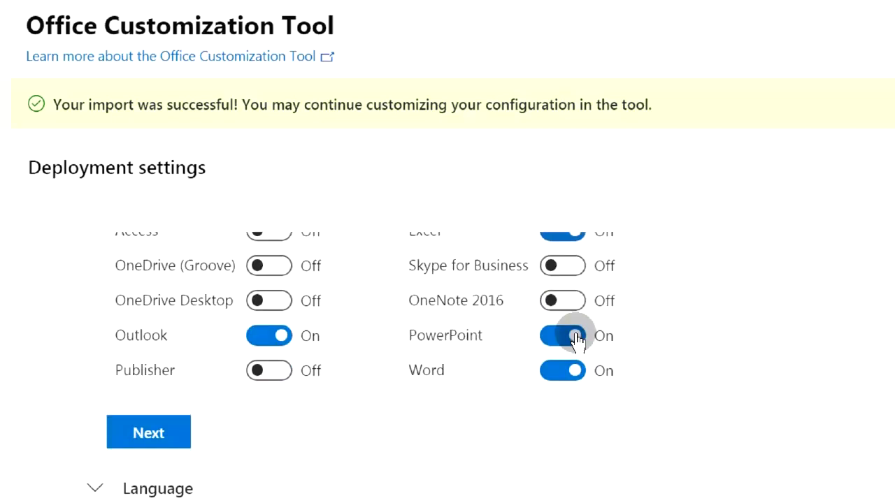
click(145, 443)
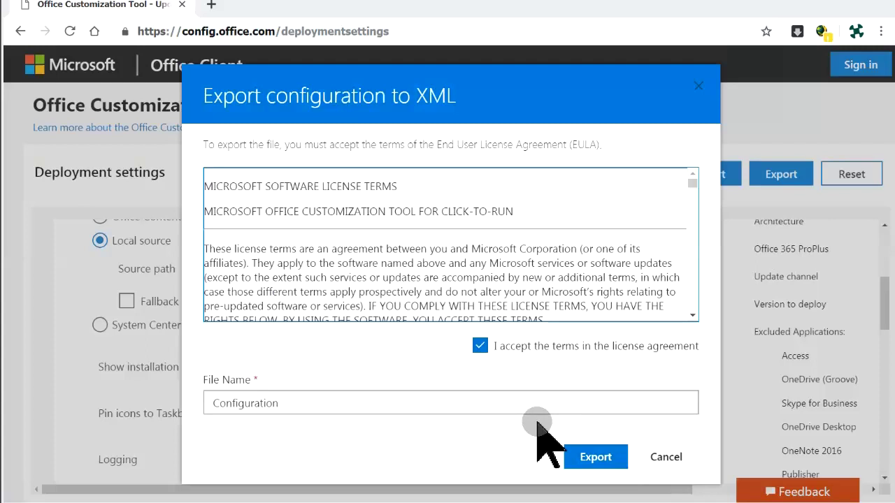
Export the updated settings, overwriting the existing Configuration.xml
click(578, 455)
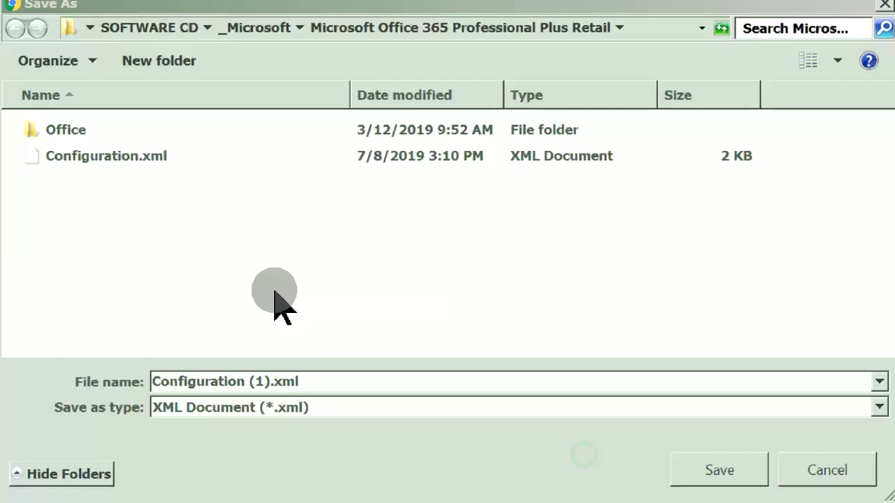
click(212, 163)
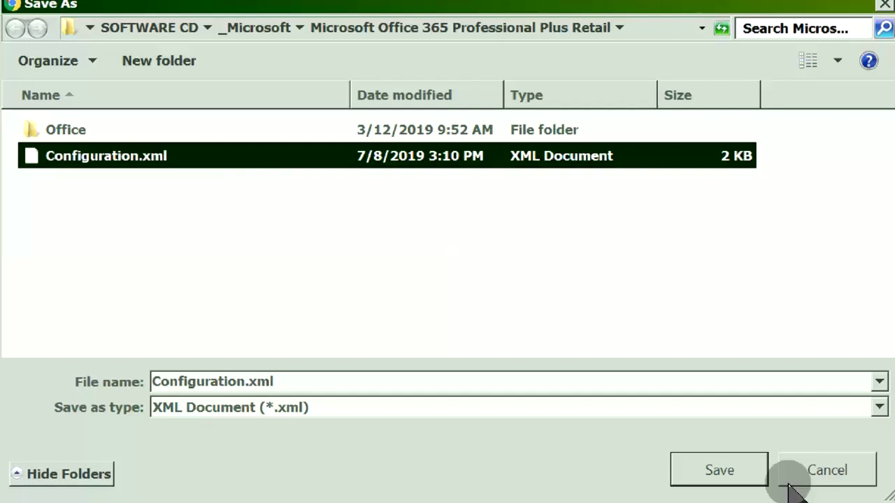
click(724, 473)
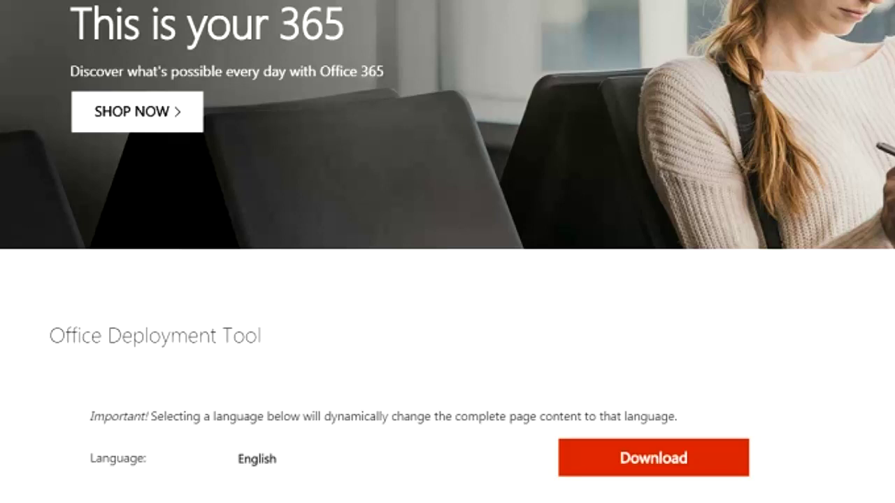
Save officedeploymenttool_11617-33601.exe into the Office 365 Professional Plus Retail folder
click(700, 466)
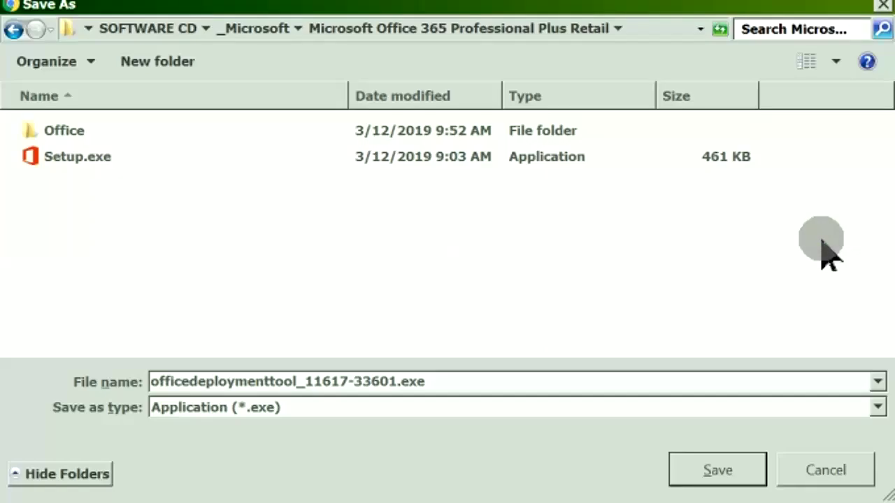
click(712, 467)
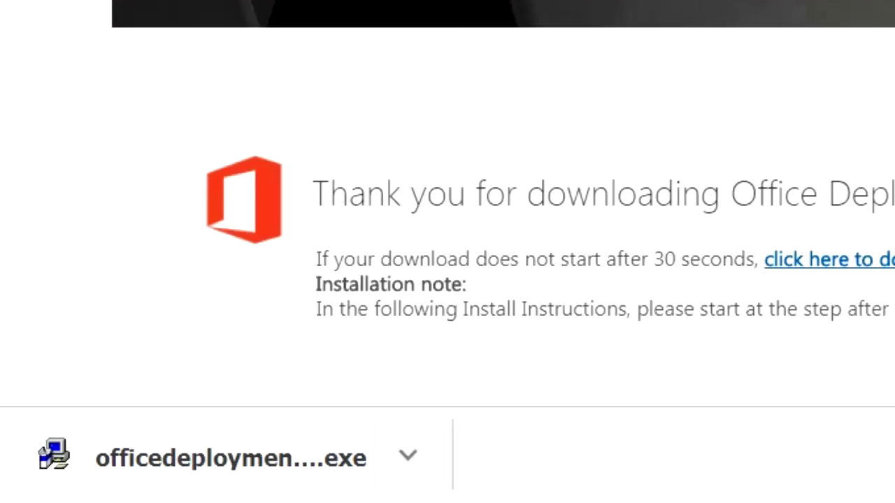
click(401, 481)
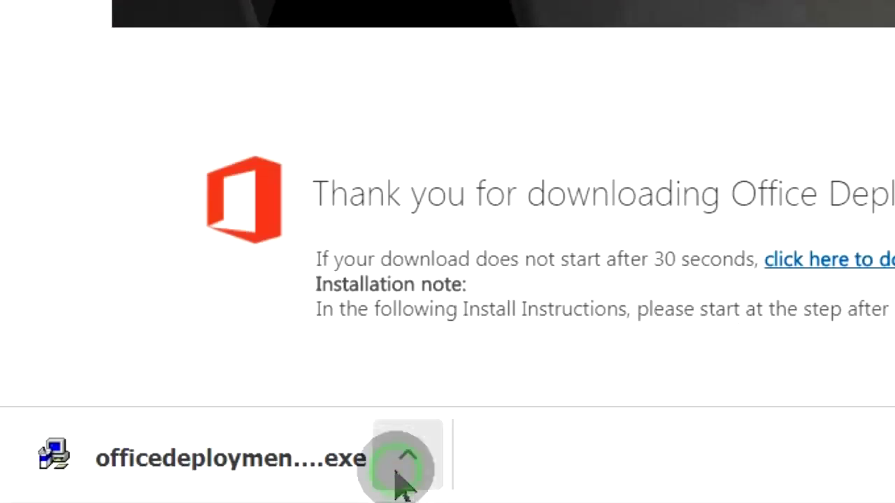
Run the Office Deployment Tool, accept its licence and extract into the Office 365 Professional Plus Retail folder
click(589, 216)
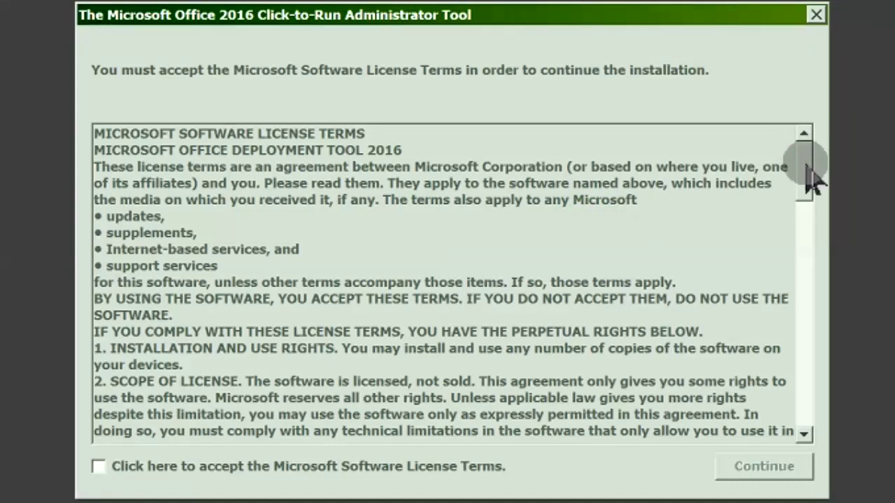
drag(811, 180, 818, 396)
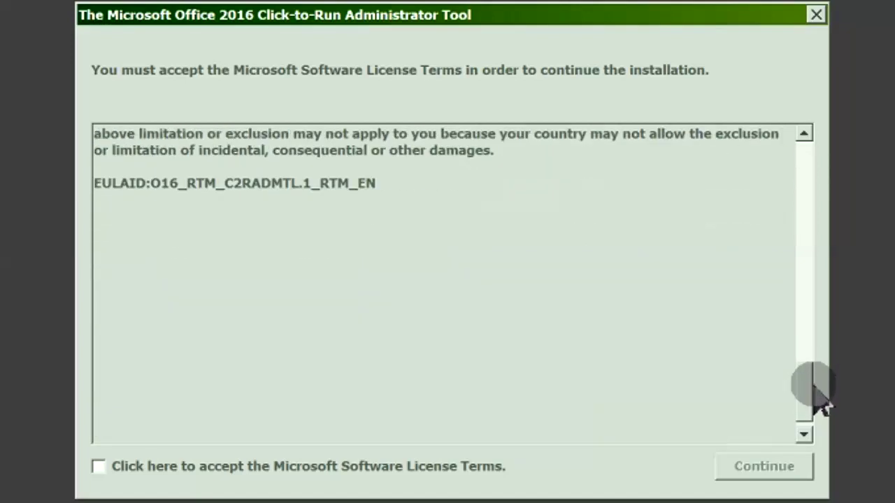
click(405, 474)
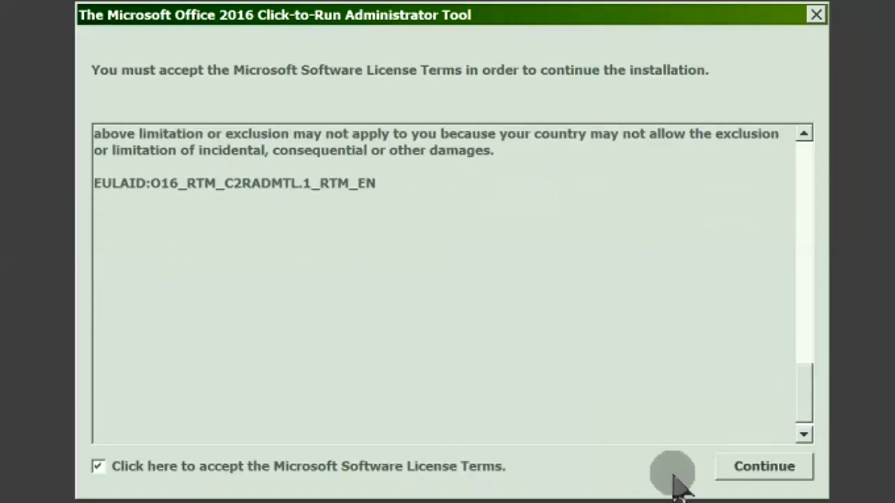
click(761, 474)
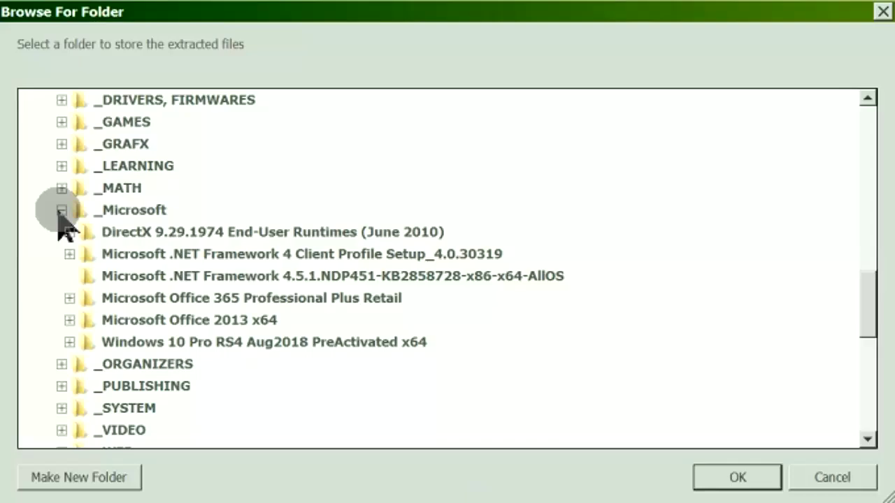
double_click(251, 300)
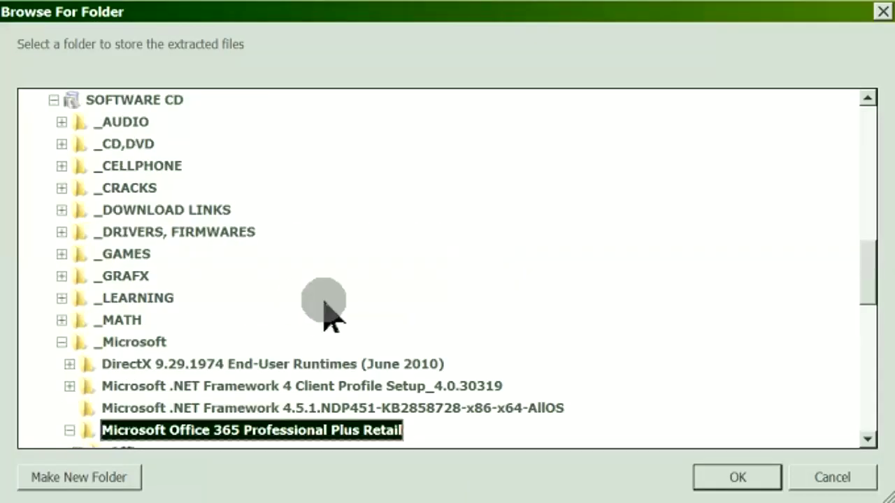
click(771, 482)
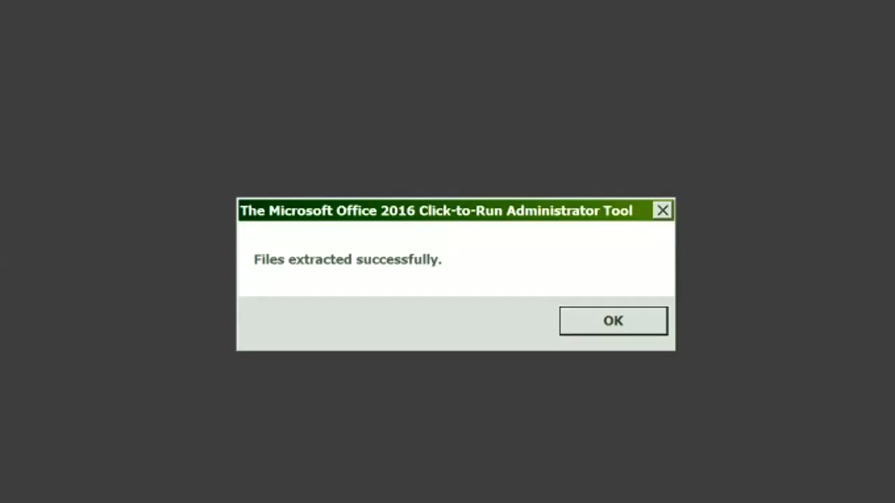
click(631, 333)
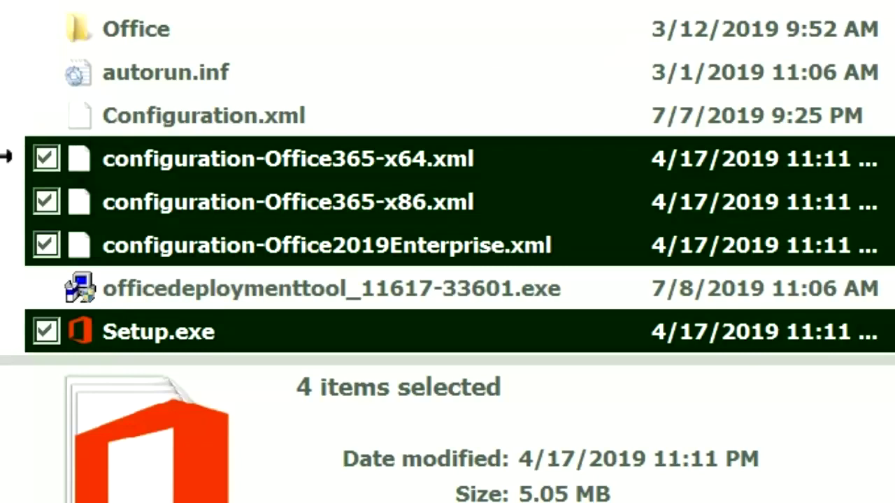
Delete the three sample configuration XMLs and the deployment tool installer
drag(11, 155, 142, 297)
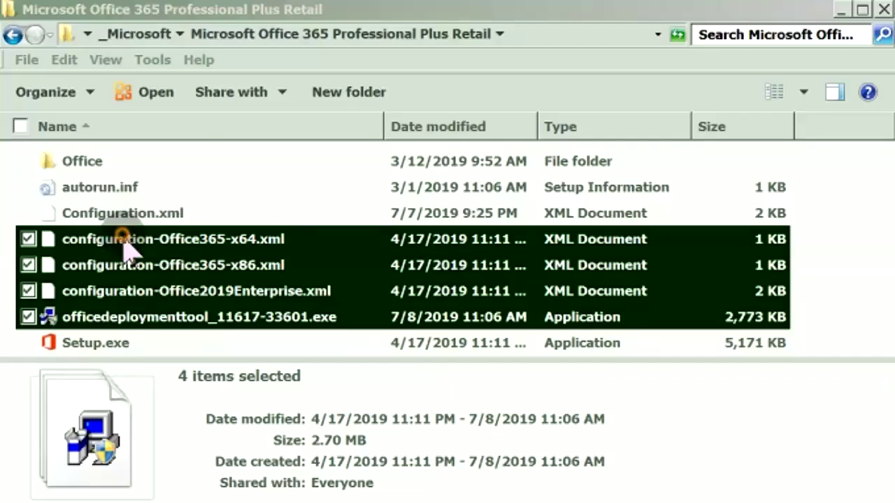
right_click(203, 161)
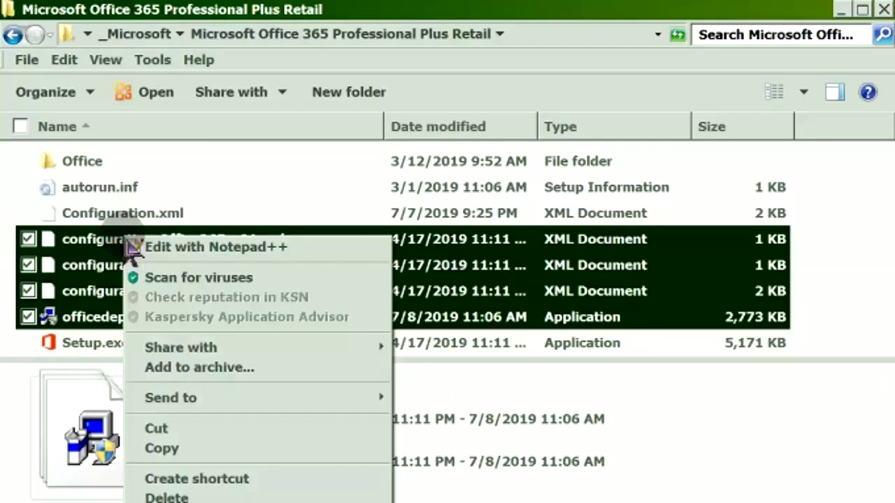
click(193, 496)
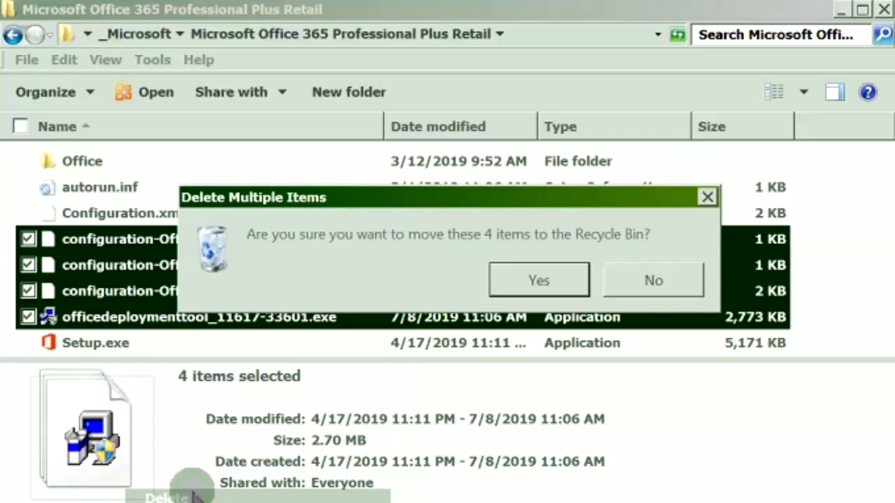
click(568, 292)
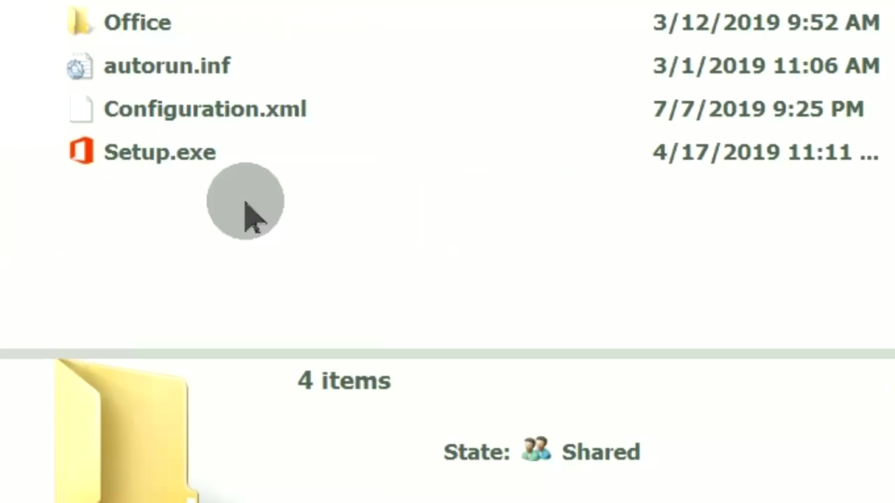
Create a shortcut to Setup.exe in the same folder
click(148, 160)
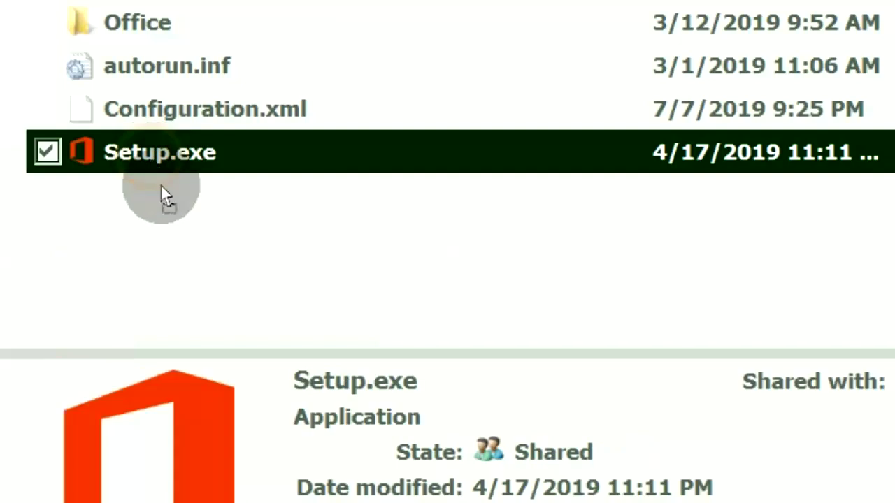
right_click(176, 240)
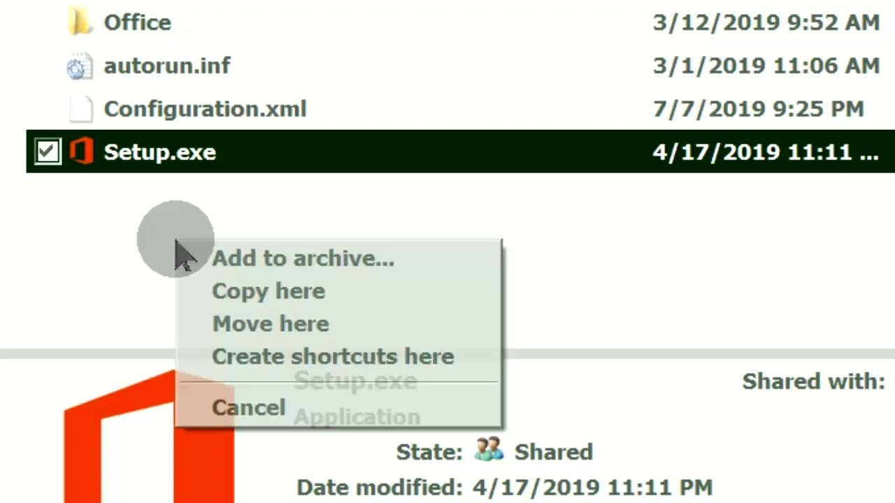
click(294, 371)
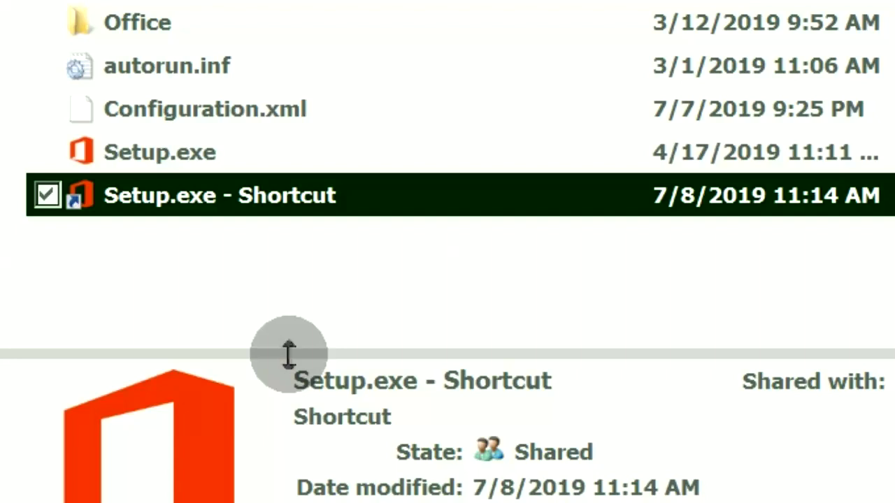
Rename the new shortcut to 'Custom Setup'
key(F2)
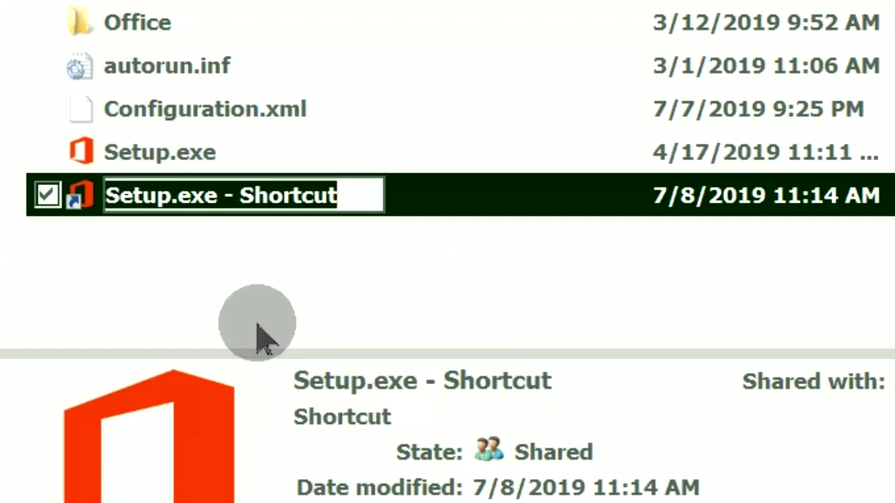
key(Home)
text(Custom)
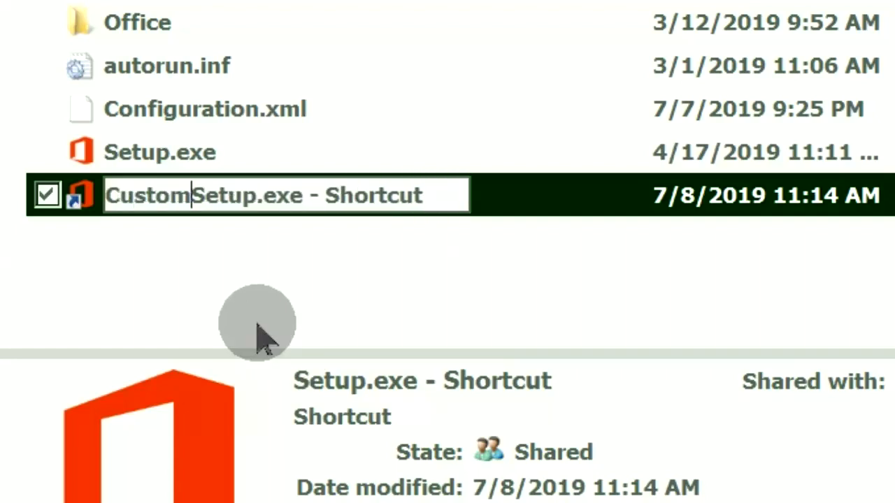
key(Right)
key(Right)
key(Right)
key(Right)
key(Right)
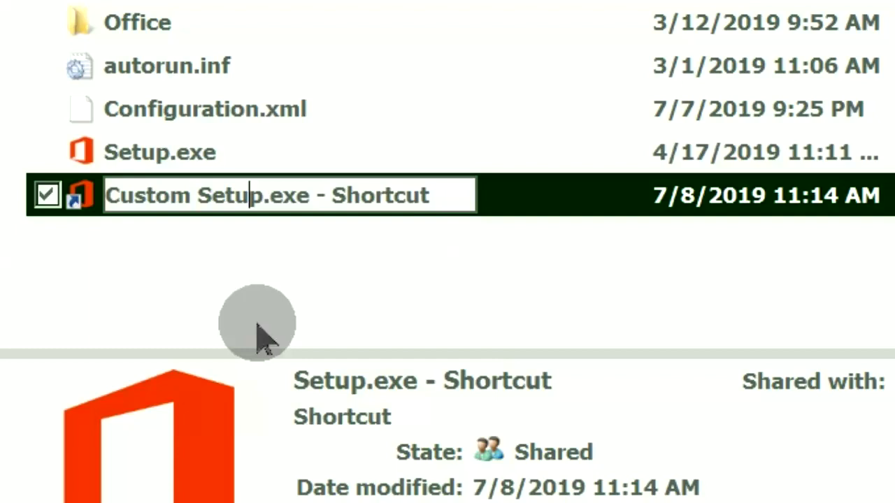
key(shift+End)
key(Delete)
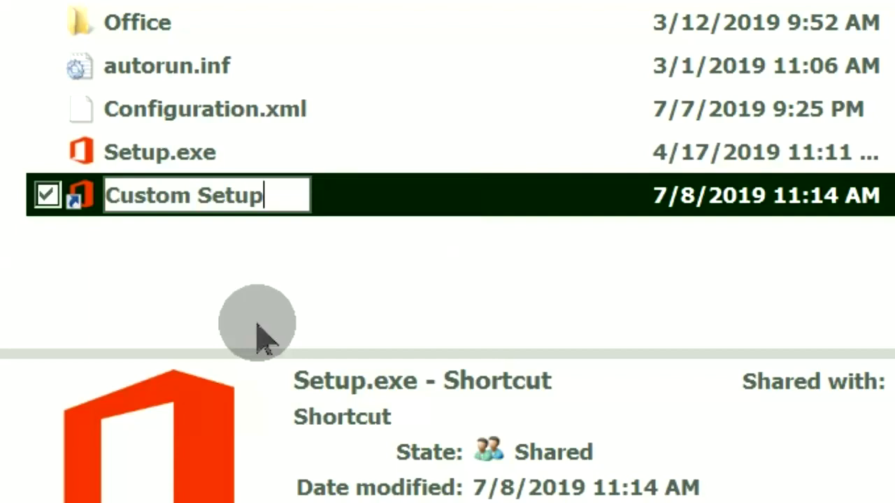
key(Return)
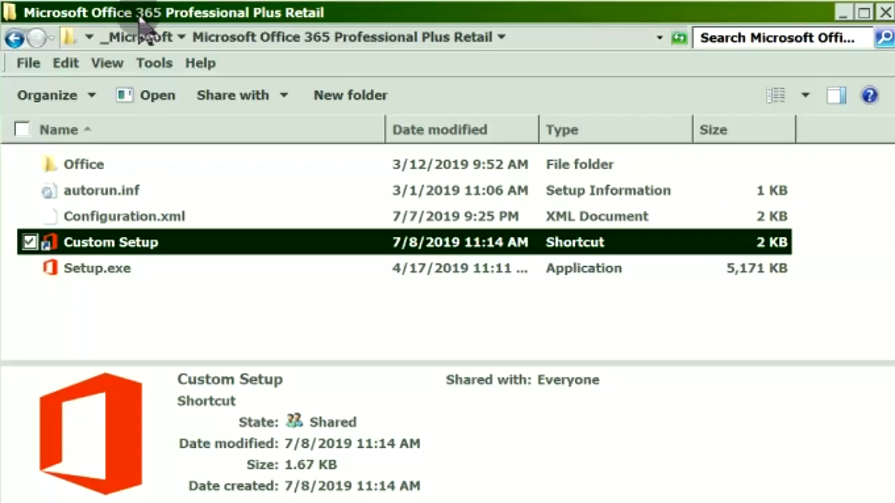
Append /configure Configuration.xml to the Custom Setup shortcut's target and apply it
click(40, 62)
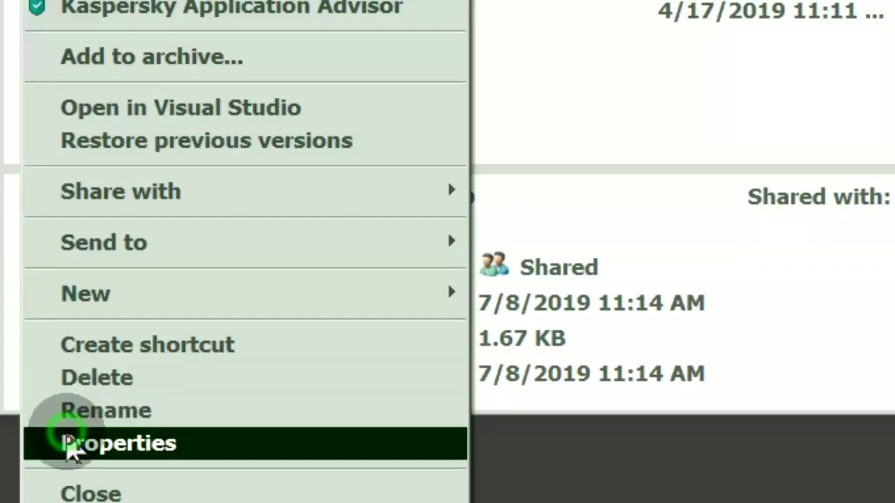
click(73, 446)
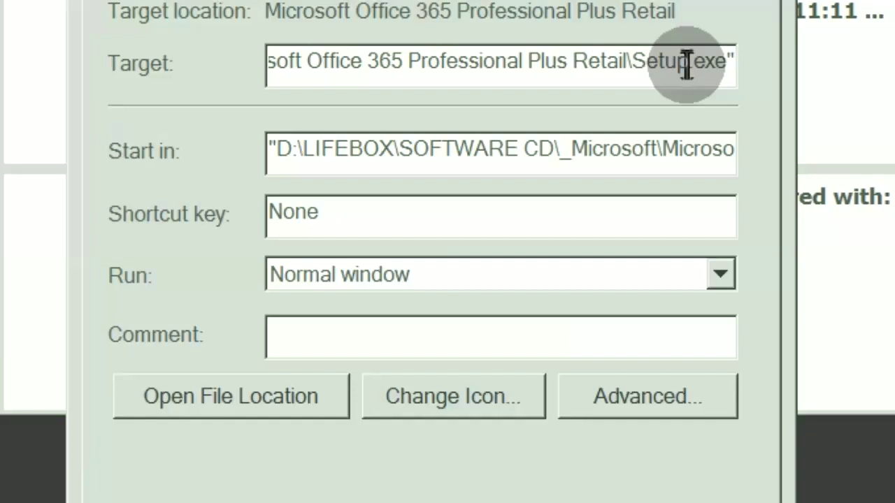
click(740, 73)
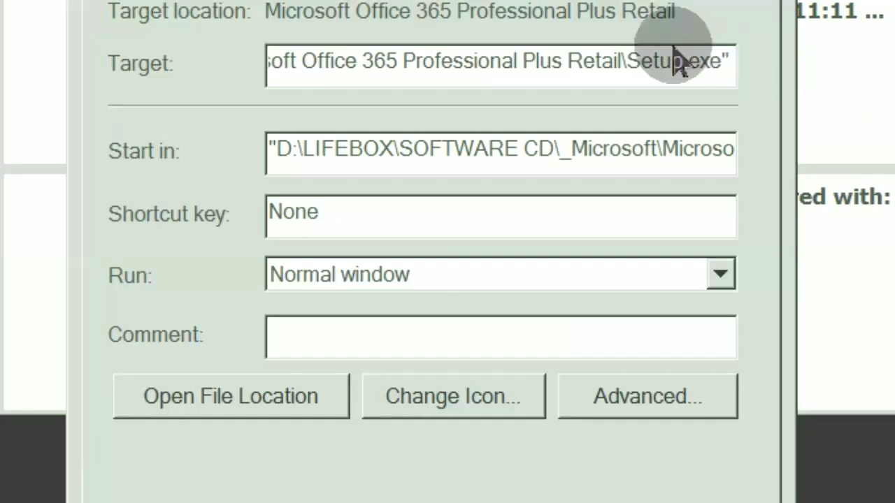
text(/configure Configuration.xml)
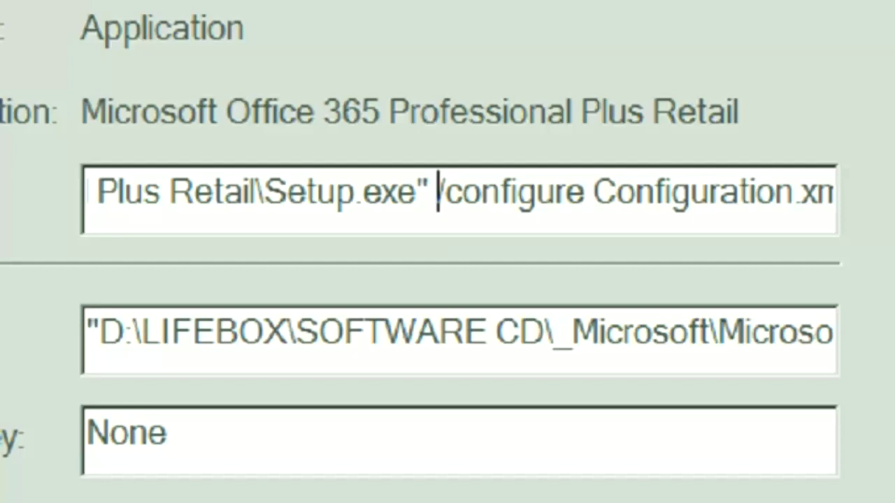
key(End)
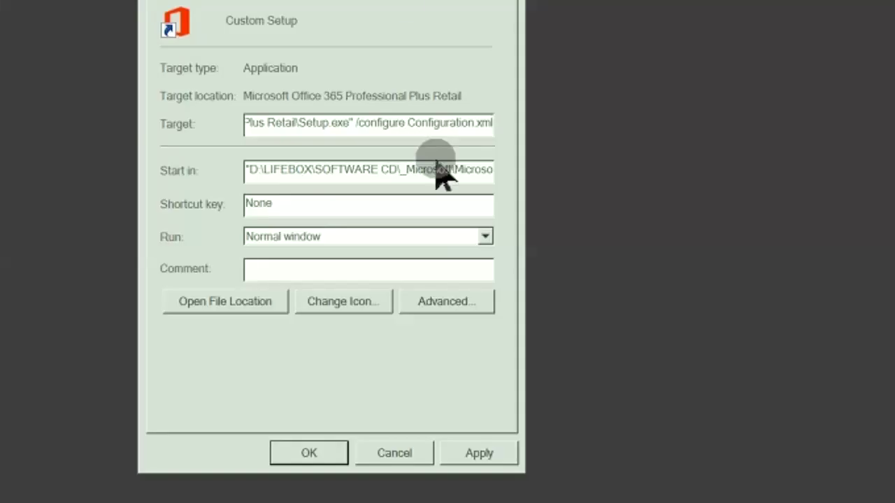
click(497, 452)
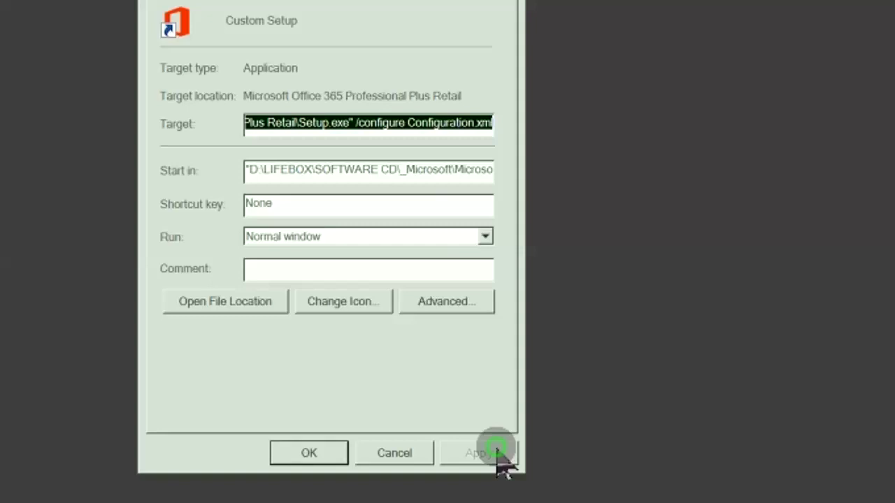
click(327, 455)
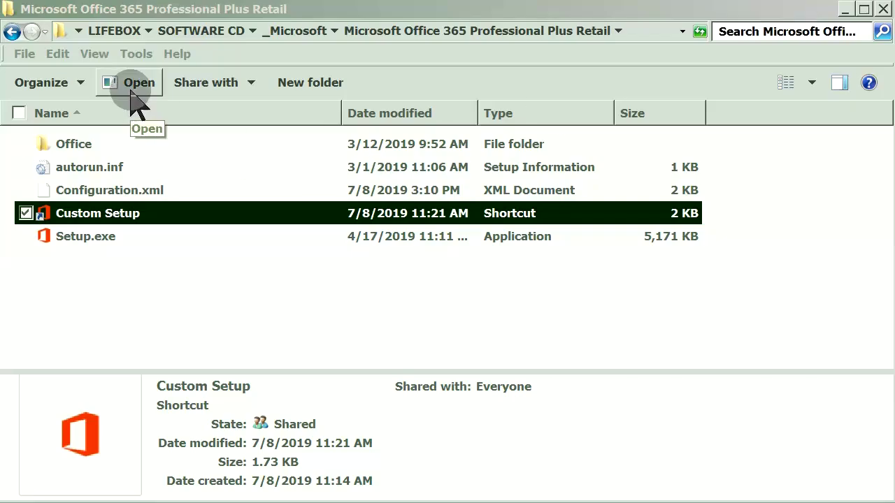
Run the Custom Setup shortcut and close the installer once Office is installed
click(131, 89)
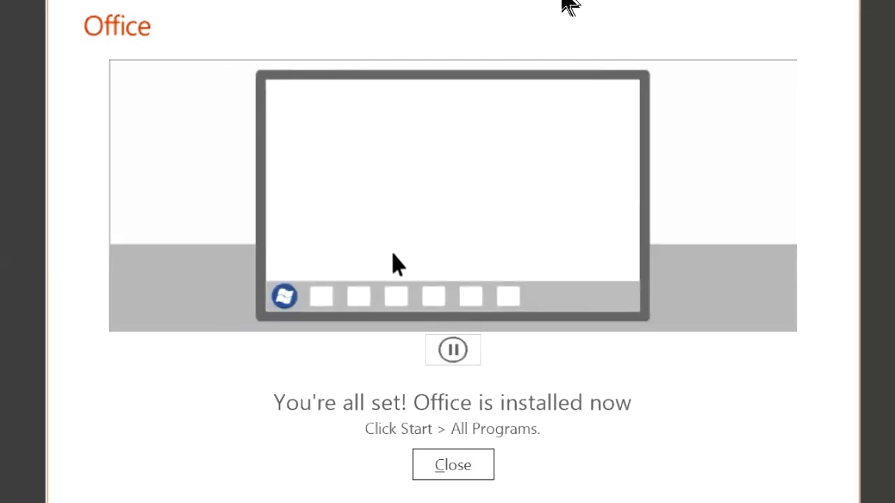
click(475, 260)
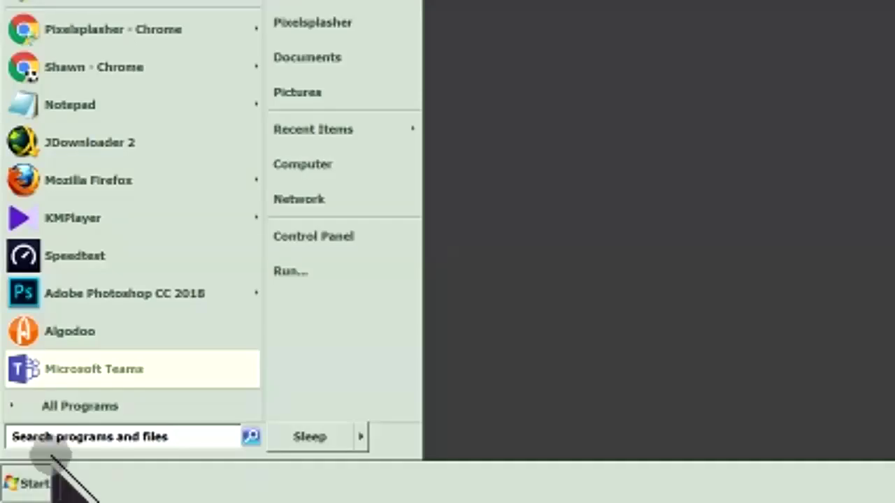
Scroll through All Programs in the Start Menu to the newly installed Office apps
click(61, 418)
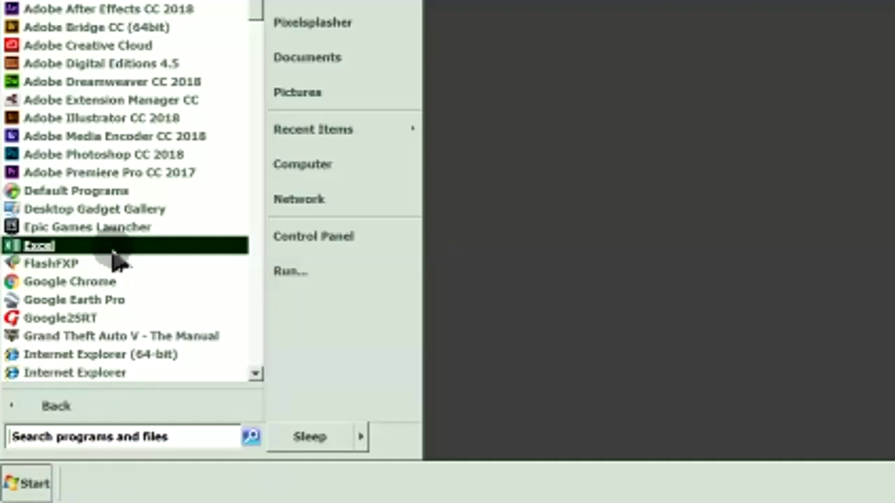
scroll(116, 260, down, 4)
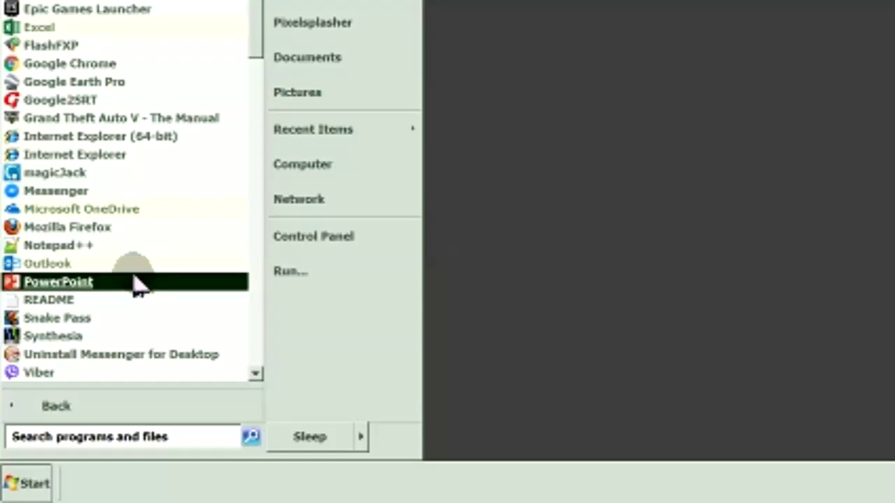
scroll(132, 283, down, 2)
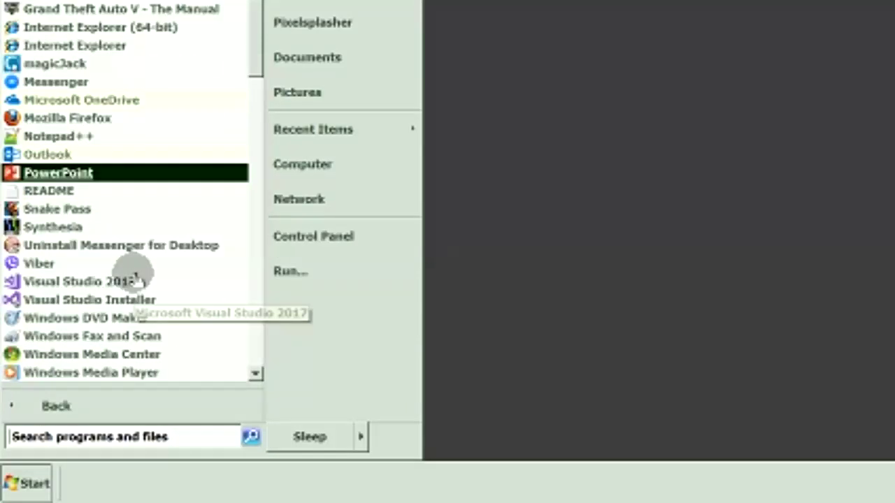
scroll(133, 283, down, 2)
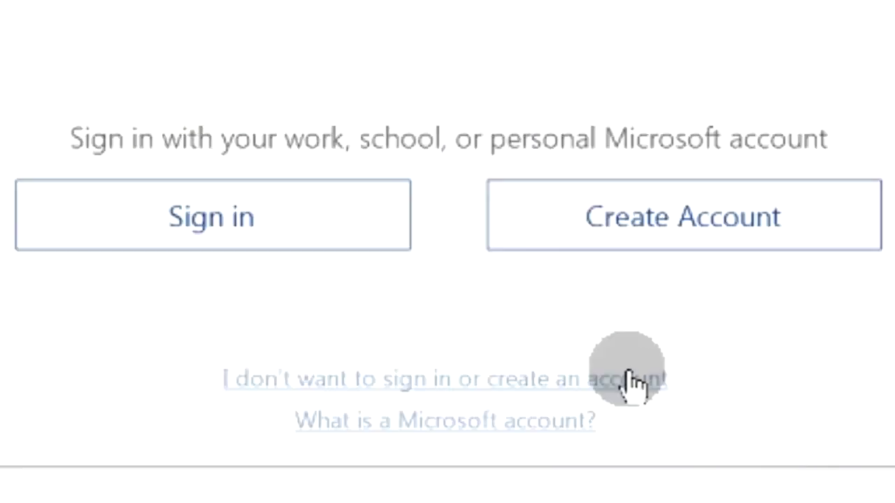
Skip Office sign-in, dismiss the product key prompt, and start a blank Word document
click(631, 381)
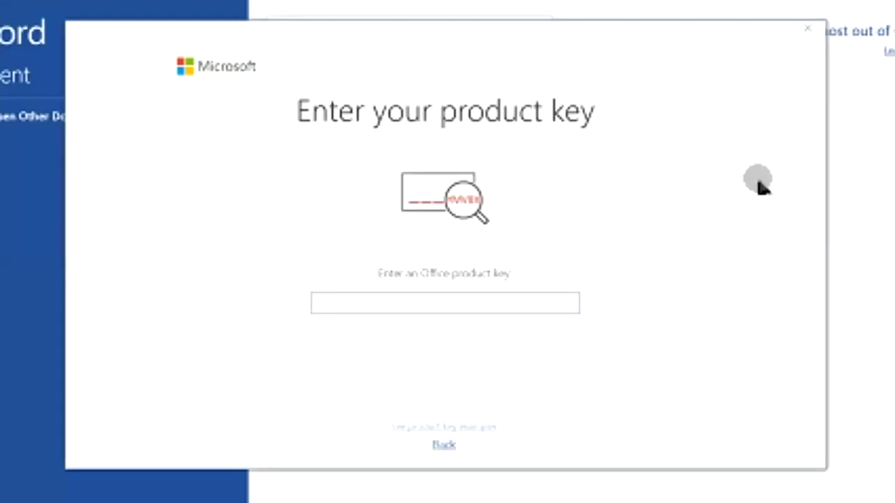
click(807, 27)
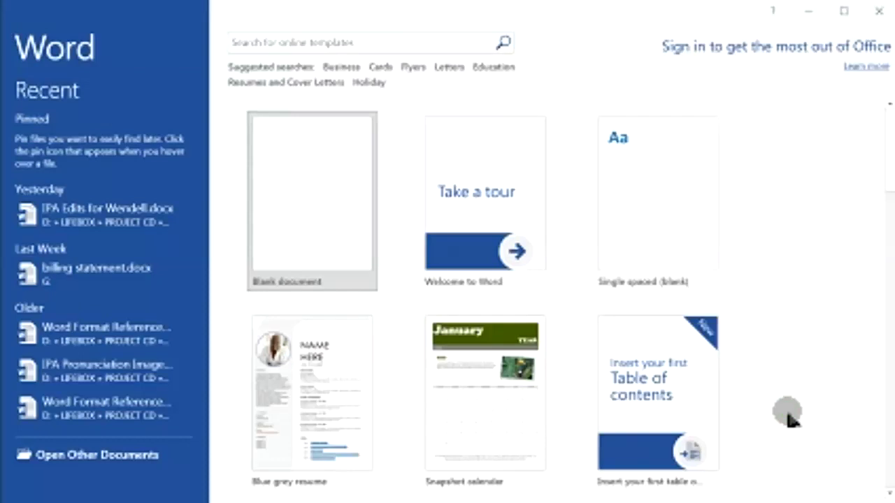
click(332, 210)
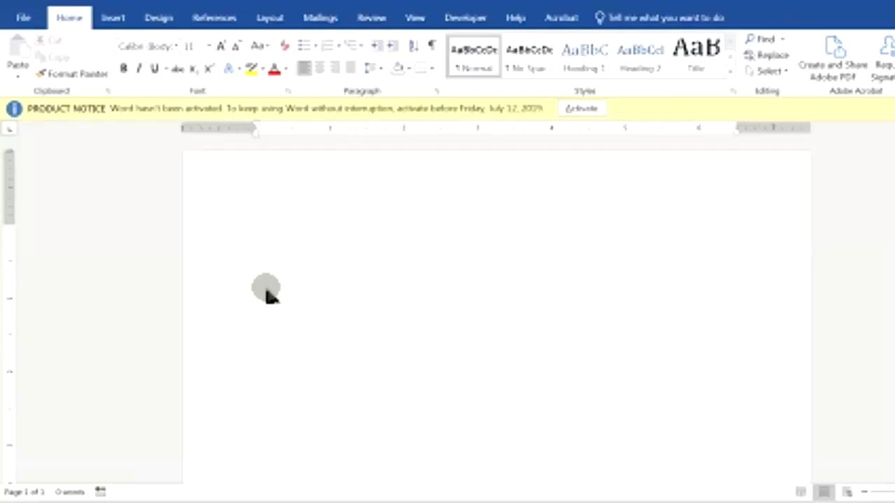
View Word's Account page showing Activation Required for Office 365 ProPlus
click(24, 18)
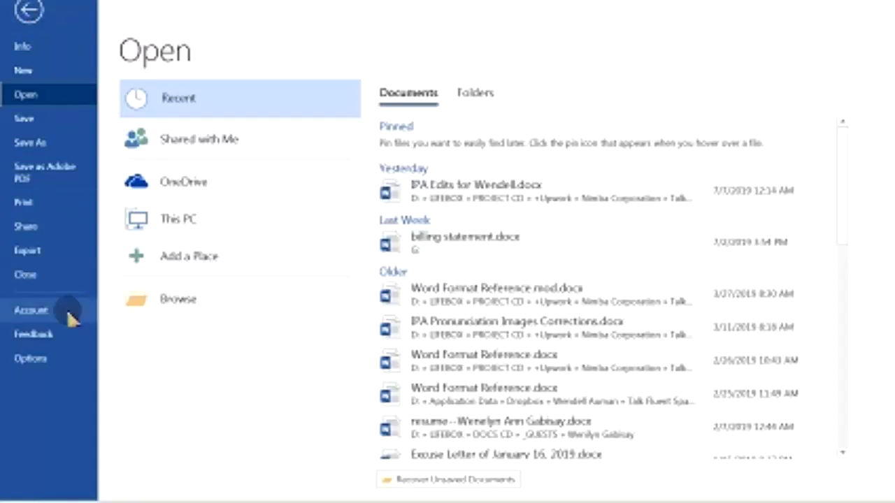
click(32, 310)
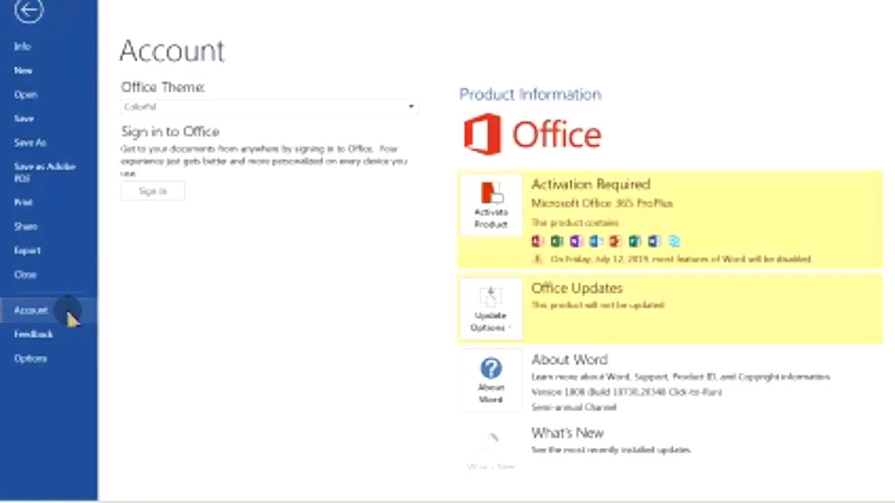